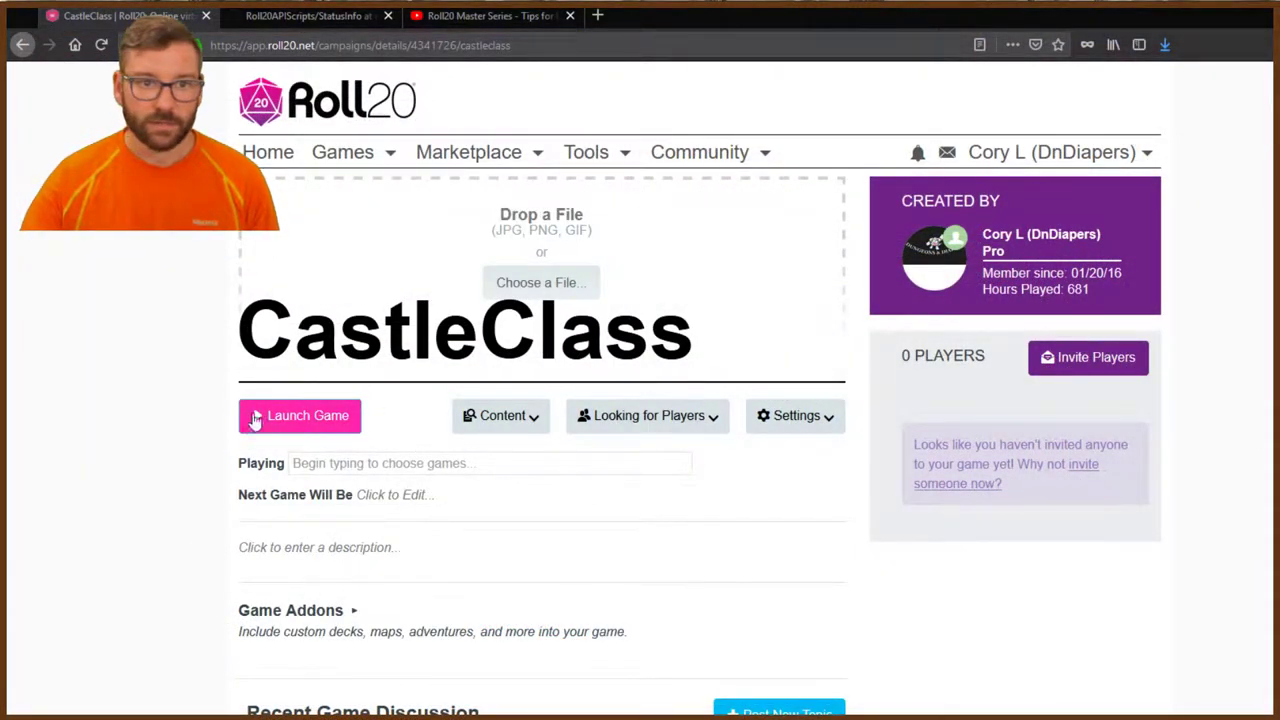
Launch the CastleClass game from its campaign details page
click(320, 417)
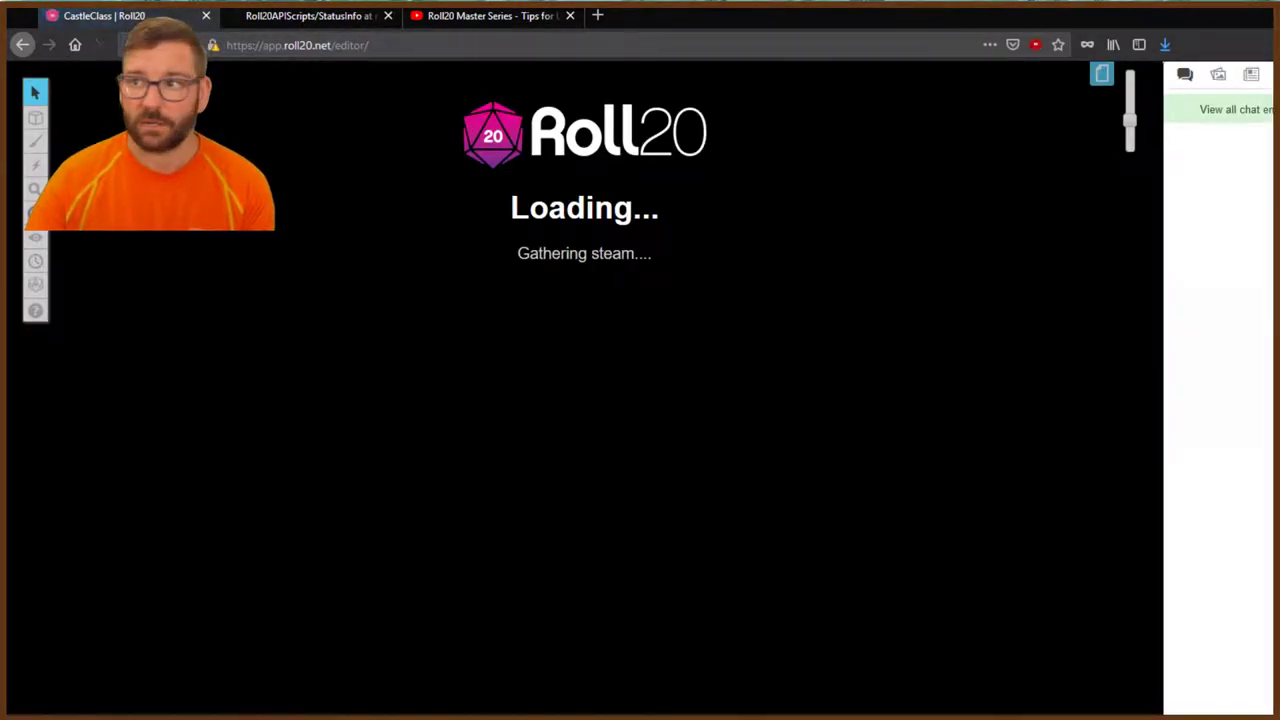
drag(1278, 461, 1267, 461)
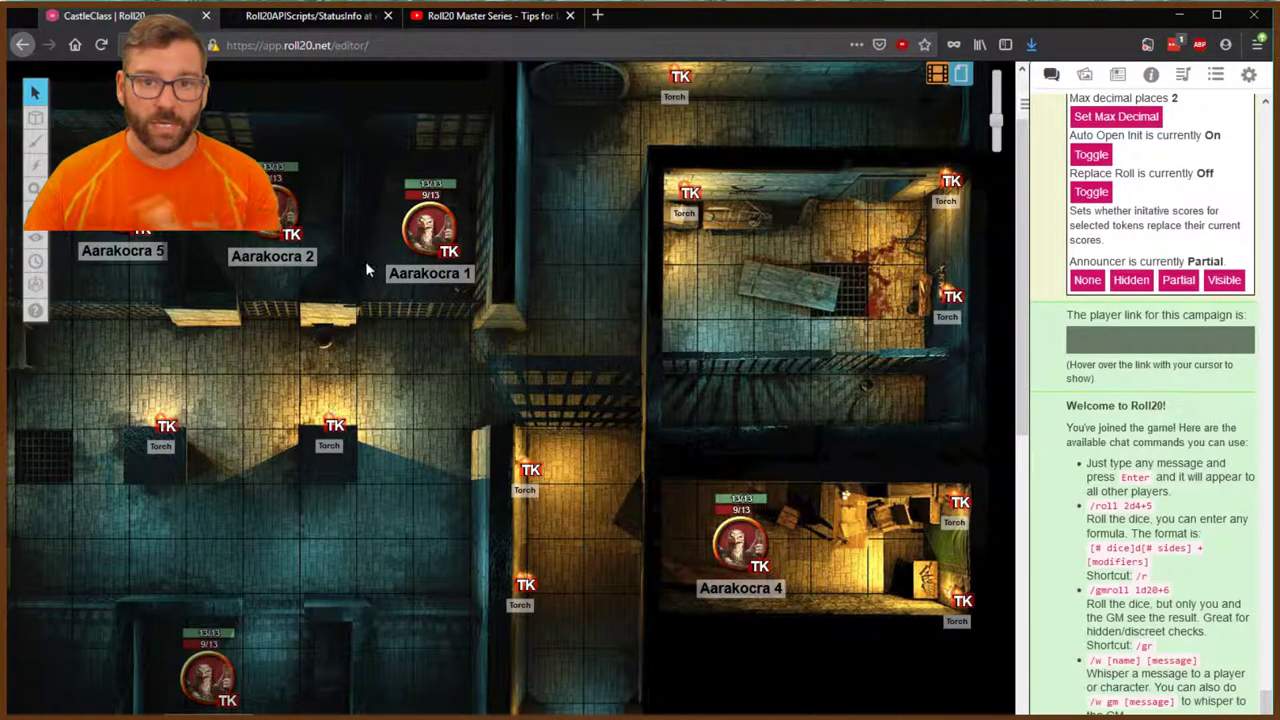
Show the dynamic lighting layer to examine the wall lines, and return to the token layer
mouse_move(35, 141)
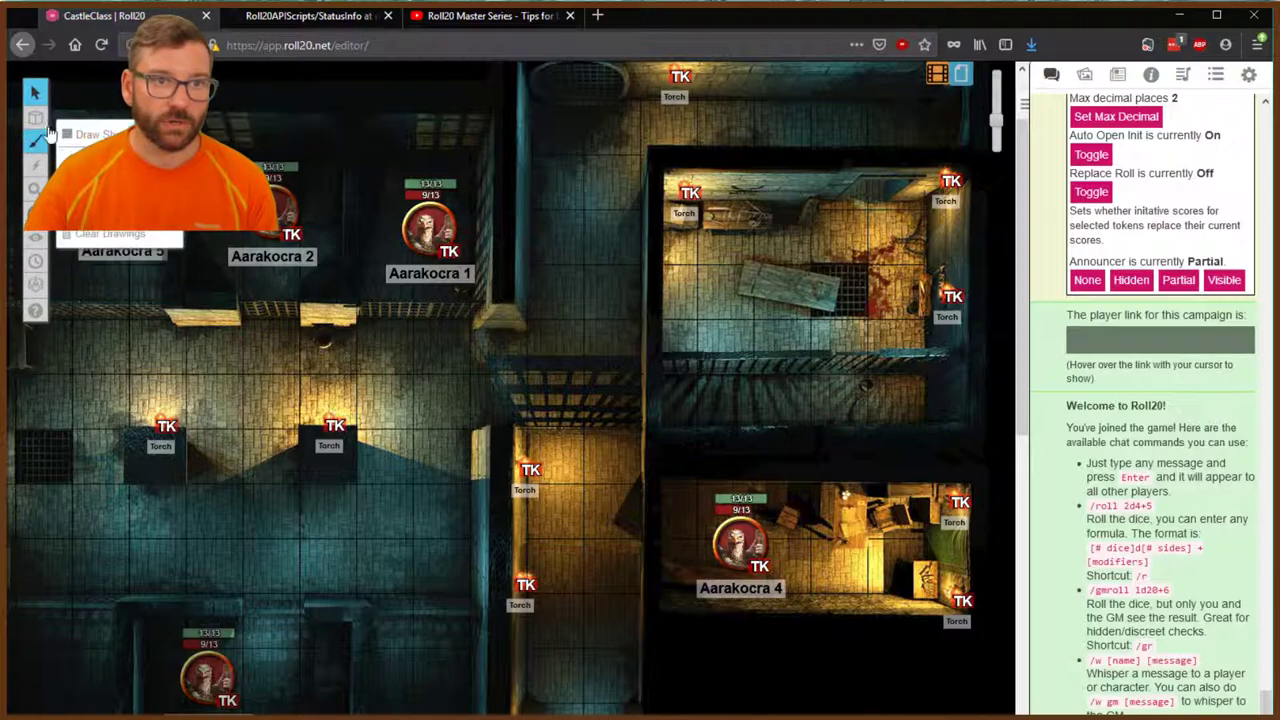
click(100, 182)
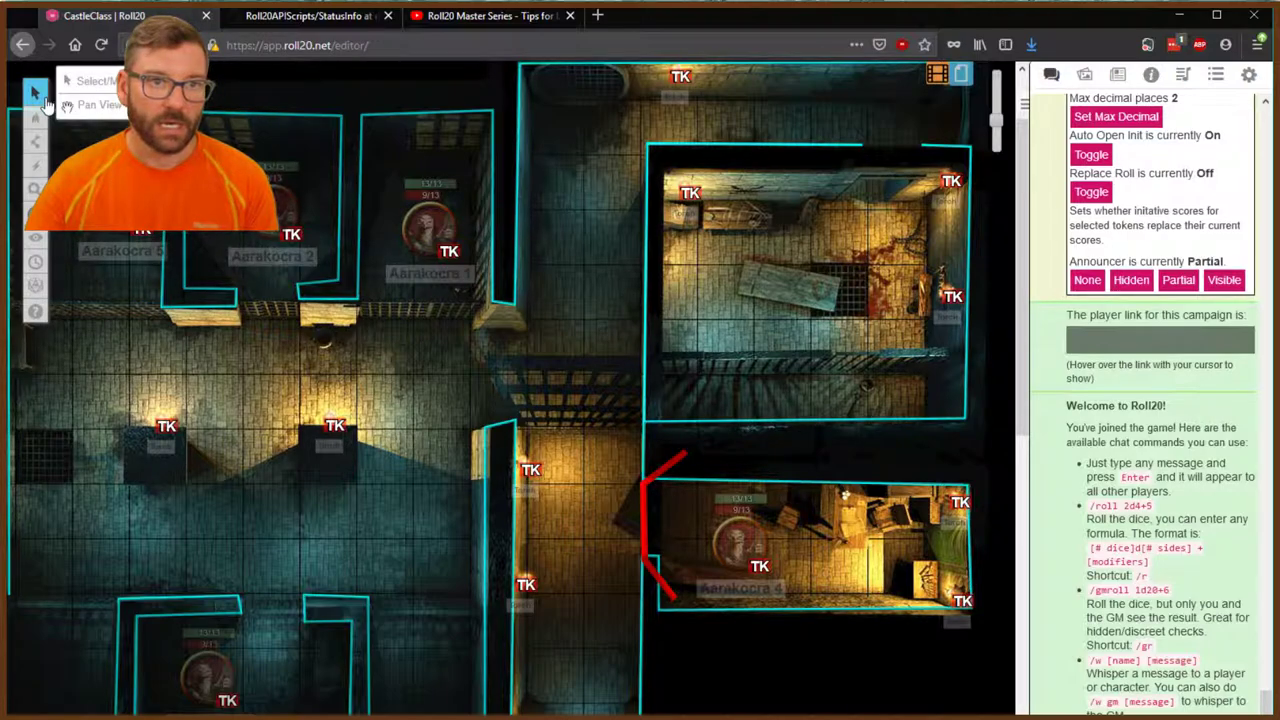
mouse_move(36, 118)
click(70, 136)
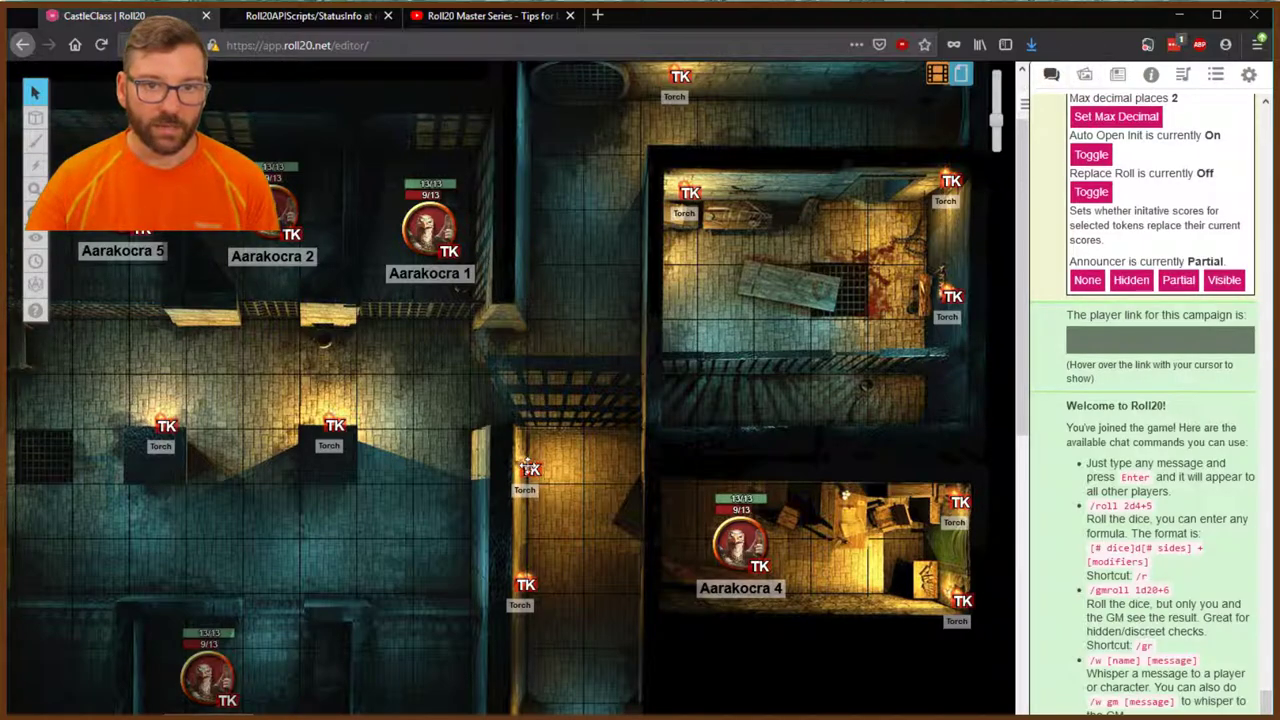
Nudge the upper torch token in the corridor west of Aakrakocra 4's room
click(522, 462)
drag(522, 466, 537, 461)
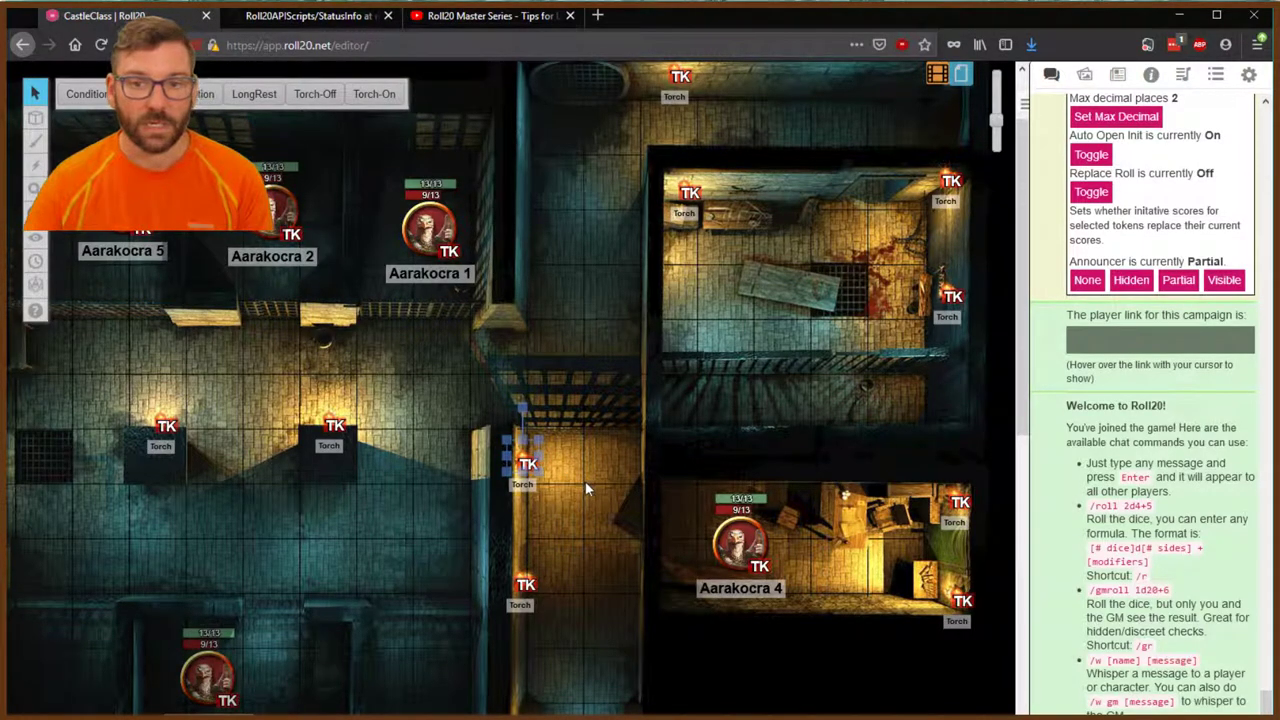
Preview the Caradas token's line of sight in the room with the two pits, and deselect it
scroll(510, 388, right, 5)
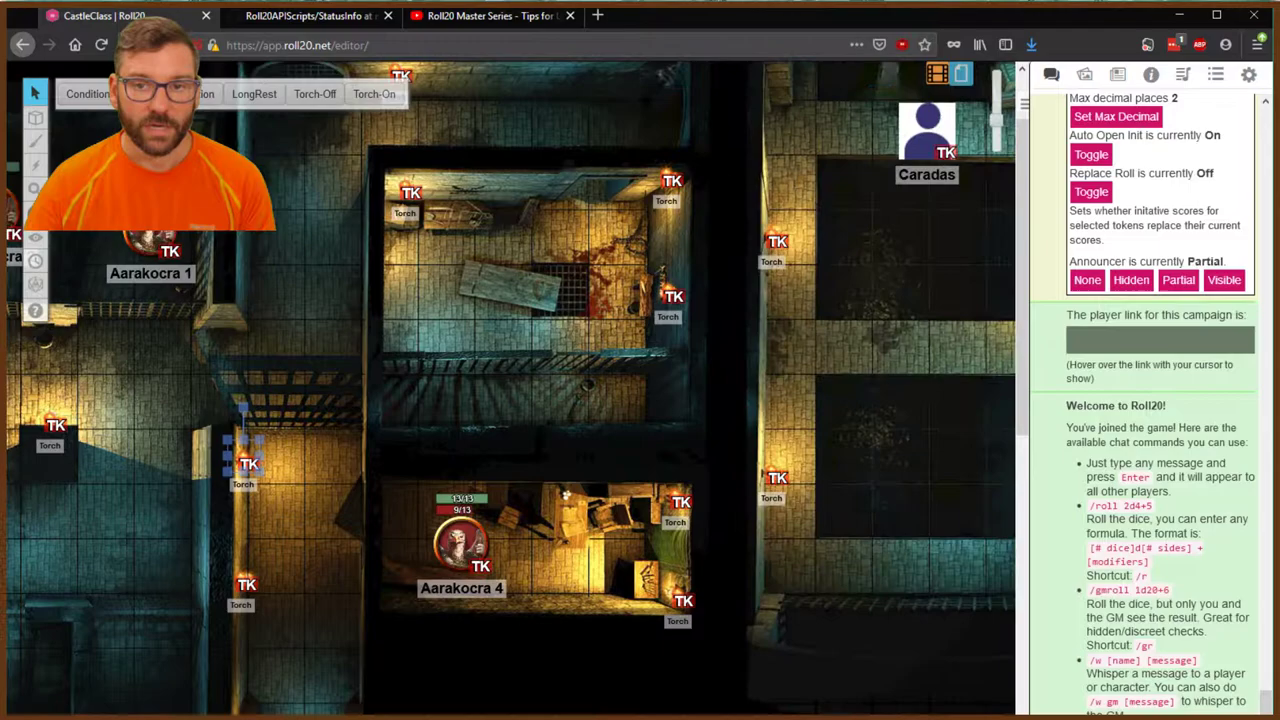
scroll(761, 587, up, 1)
scroll(763, 595, down, 1)
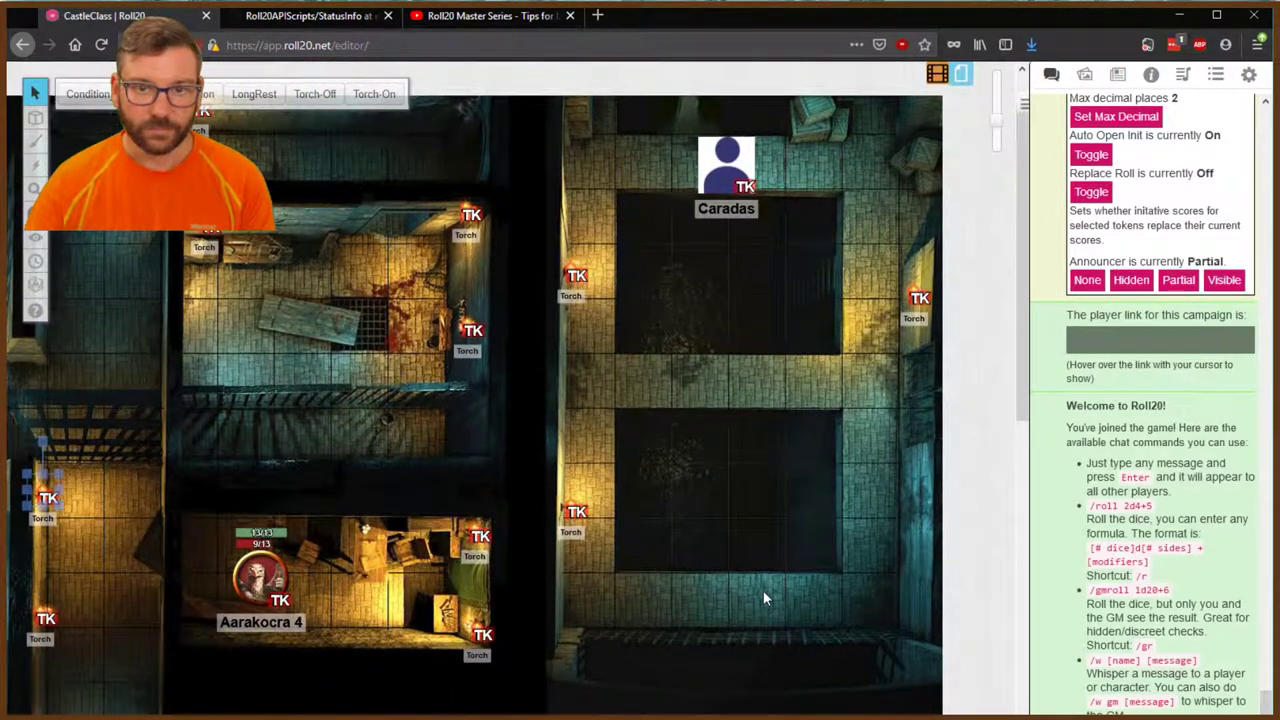
click(727, 162)
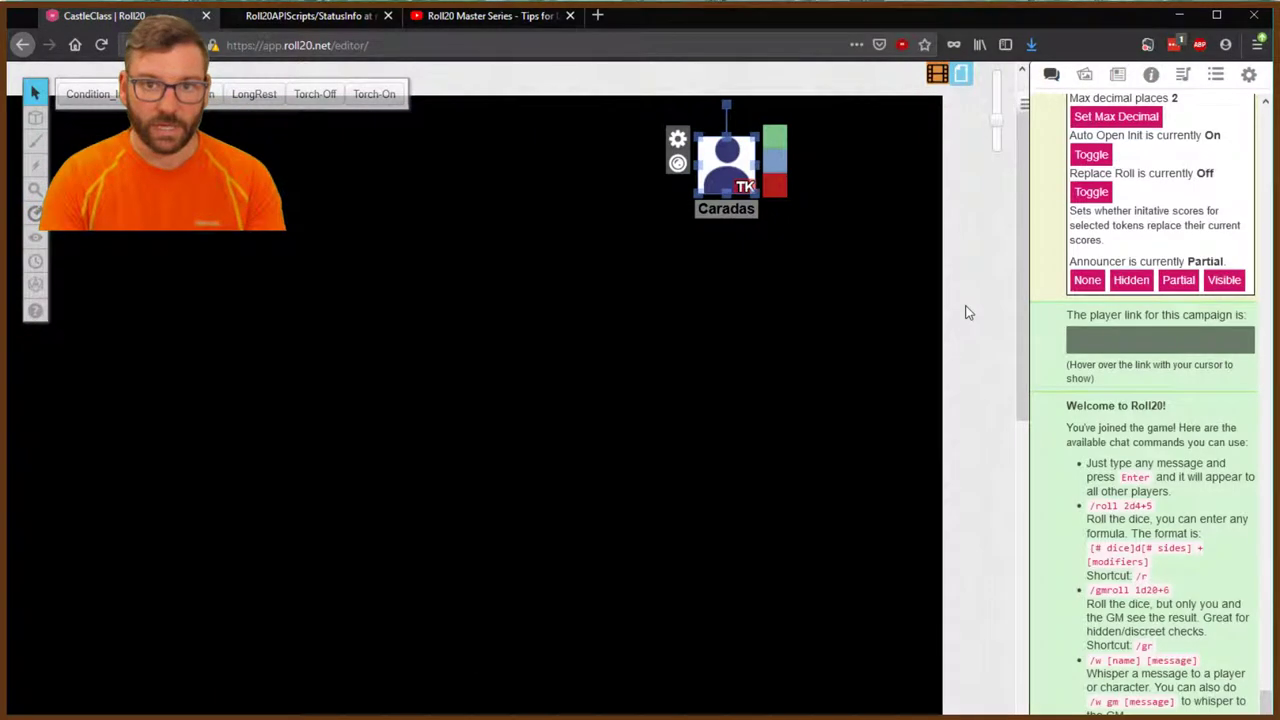
click(846, 318)
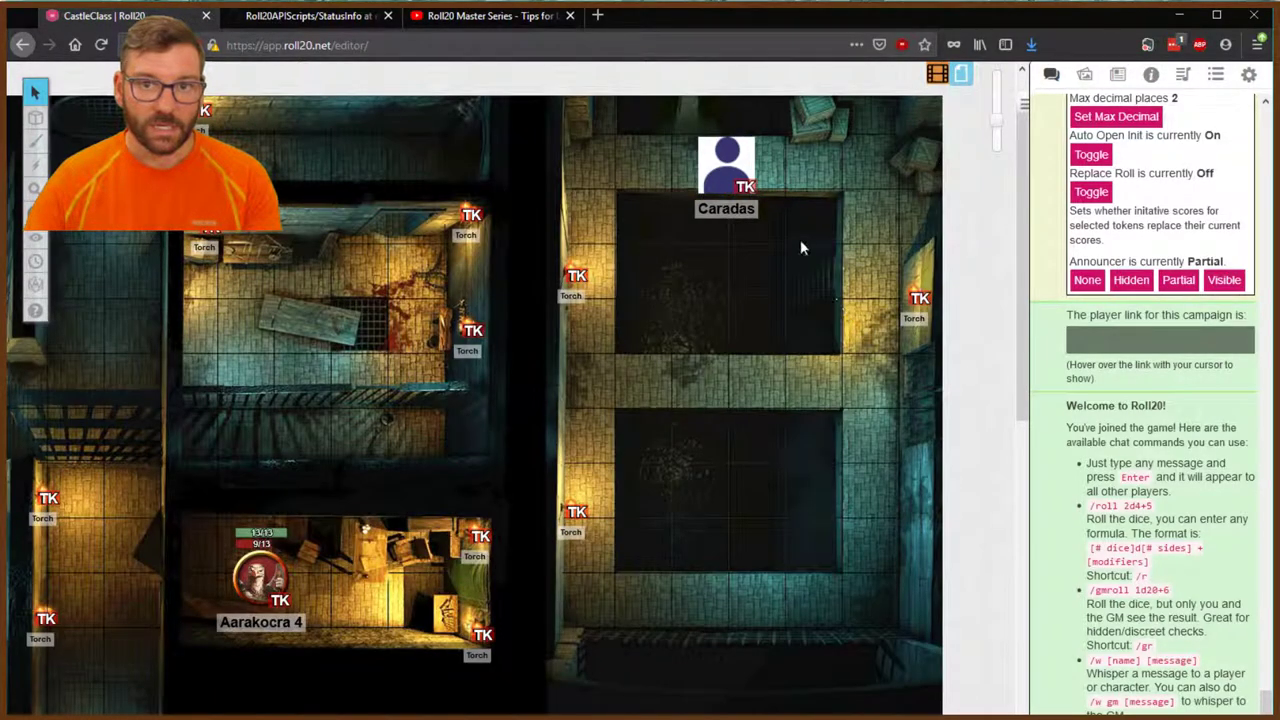
Enable All Players See Light for the Caradas token, save it, and preview the token's line of sight
click(741, 143)
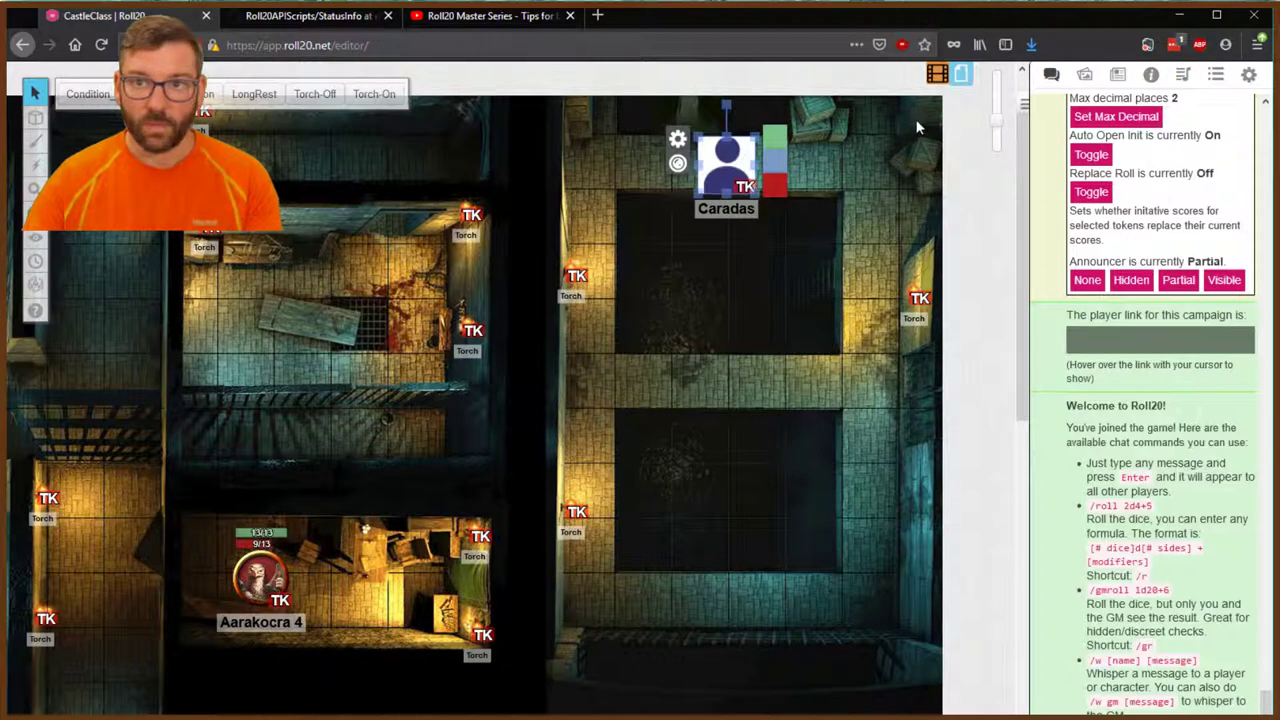
double_click(741, 143)
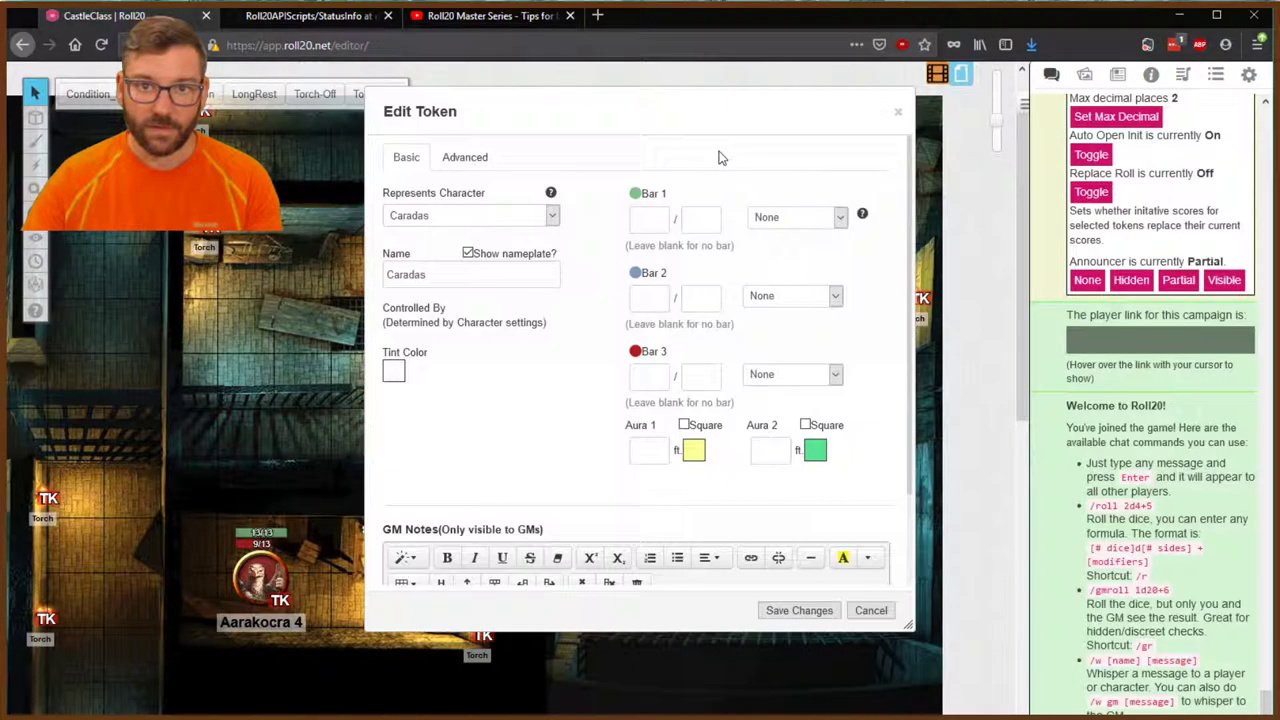
click(478, 157)
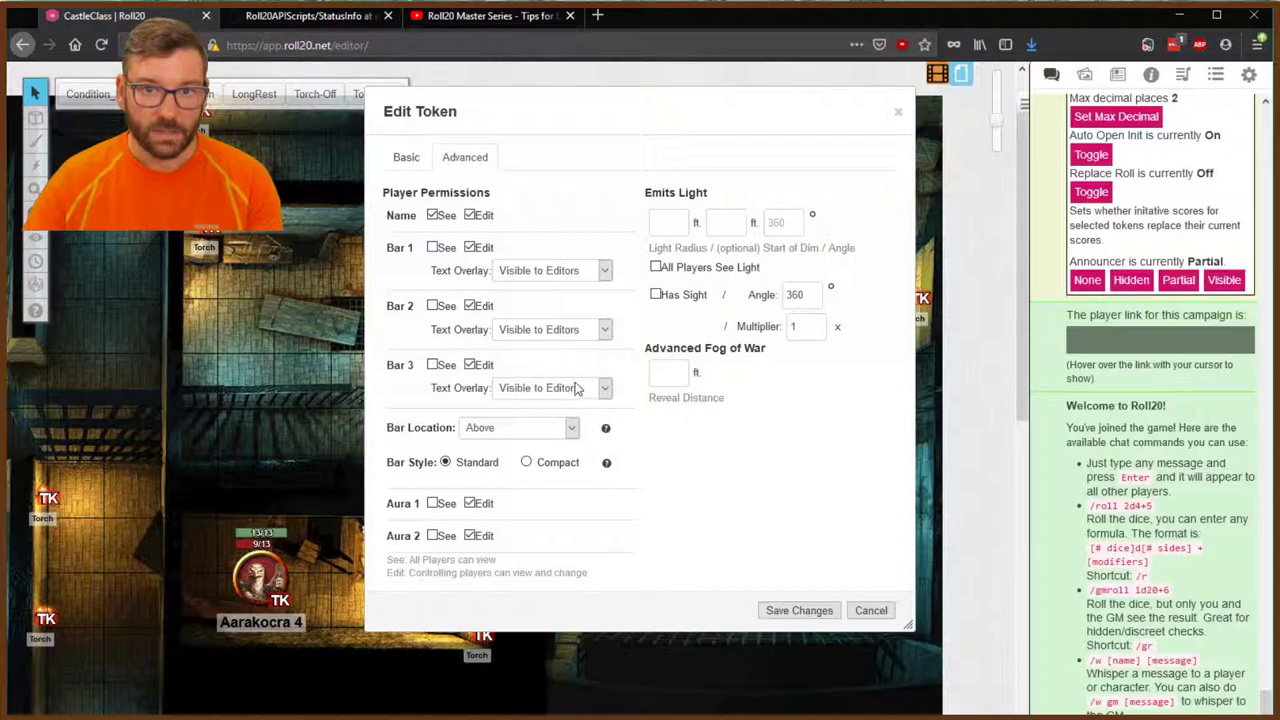
click(655, 268)
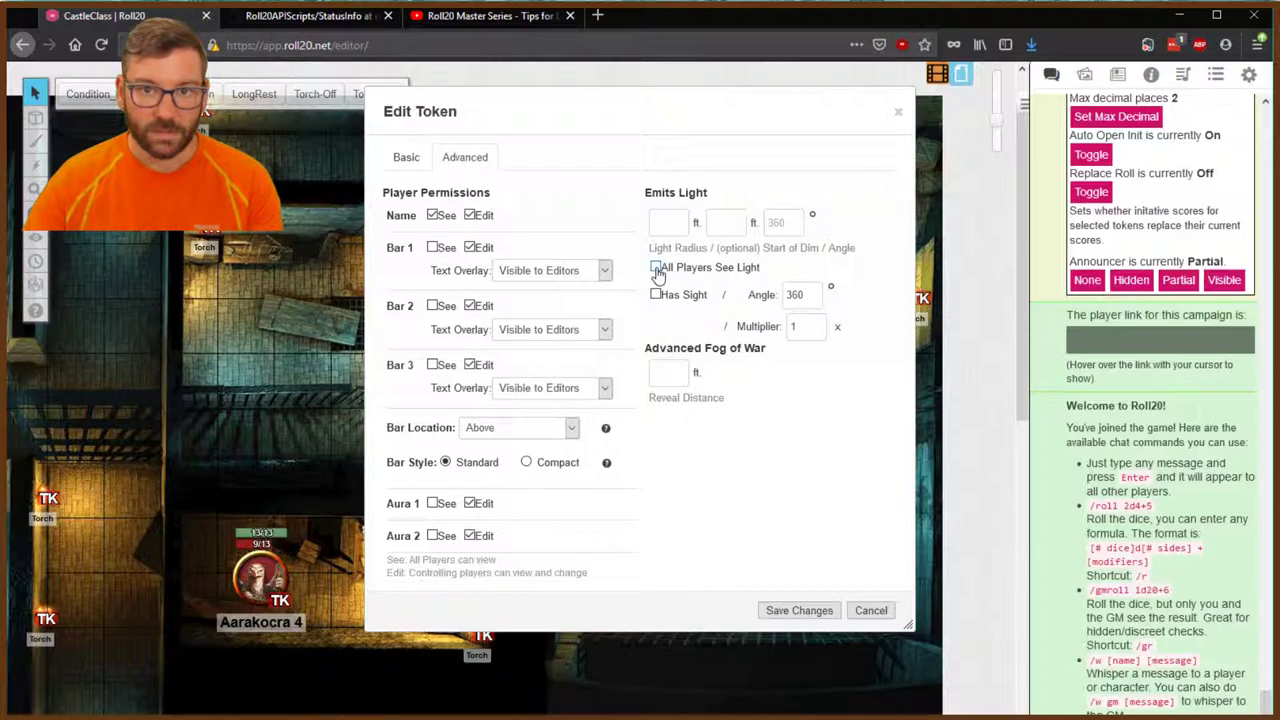
click(790, 610)
click(737, 180)
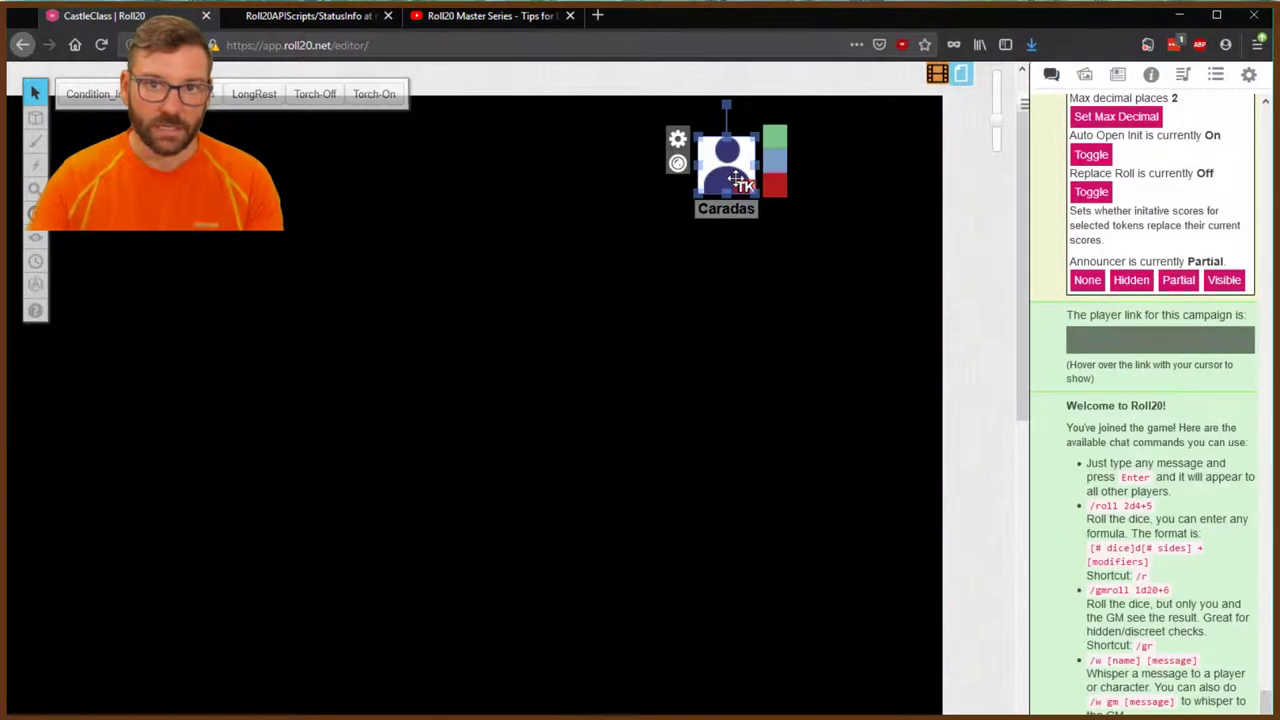
click(721, 244)
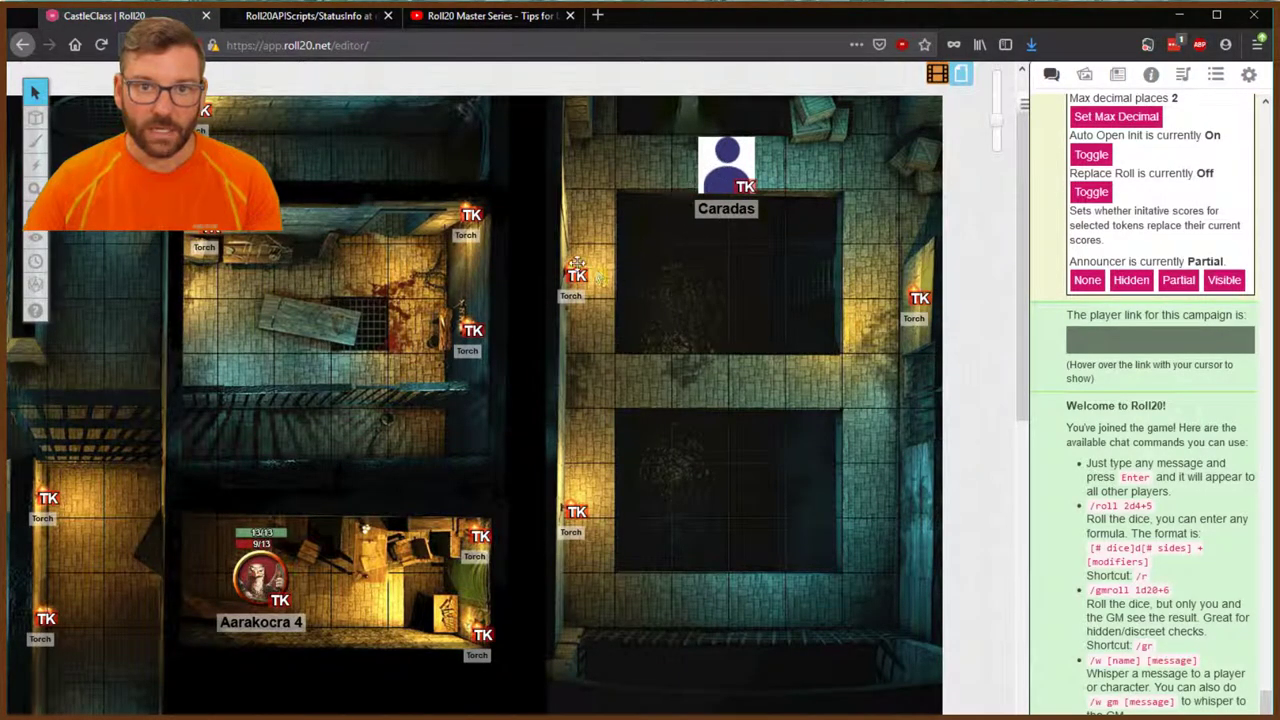
Review the advanced settings of the torch token on the wall west of the upper pit
double_click(573, 280)
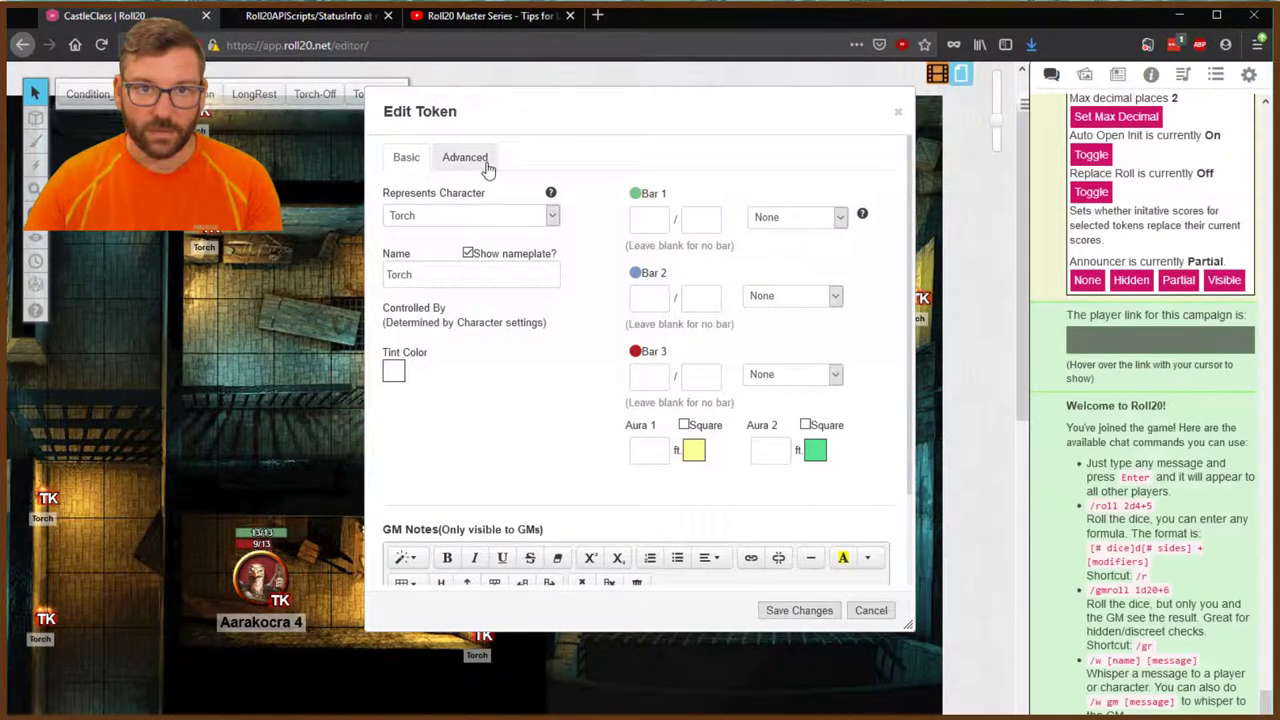
click(486, 165)
click(820, 610)
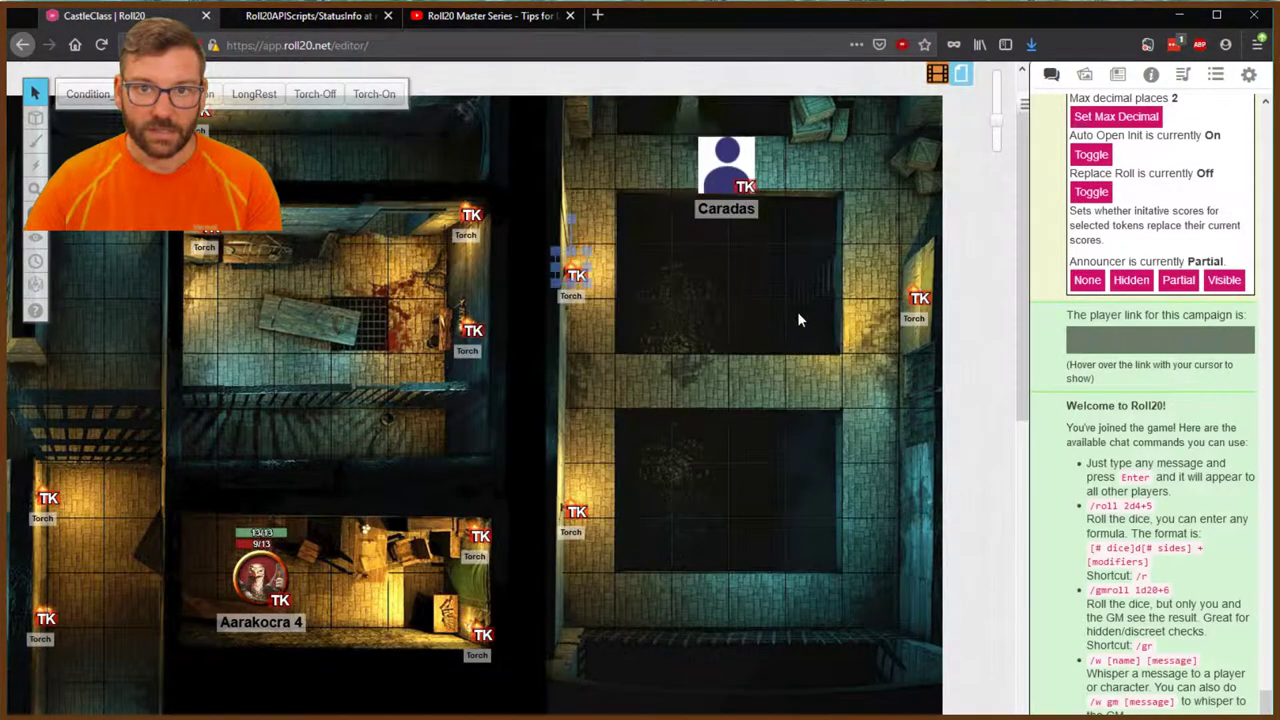
Enable Has Sight for the Caradas token and save the change
double_click(726, 178)
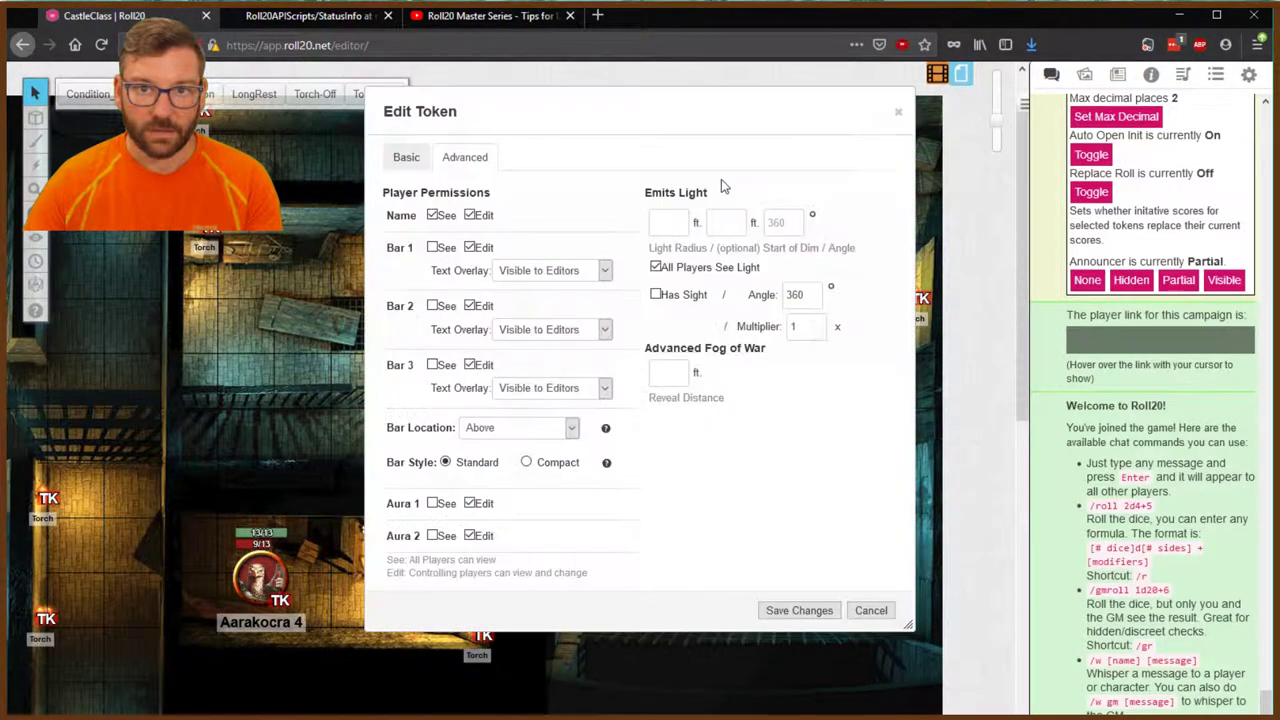
click(655, 294)
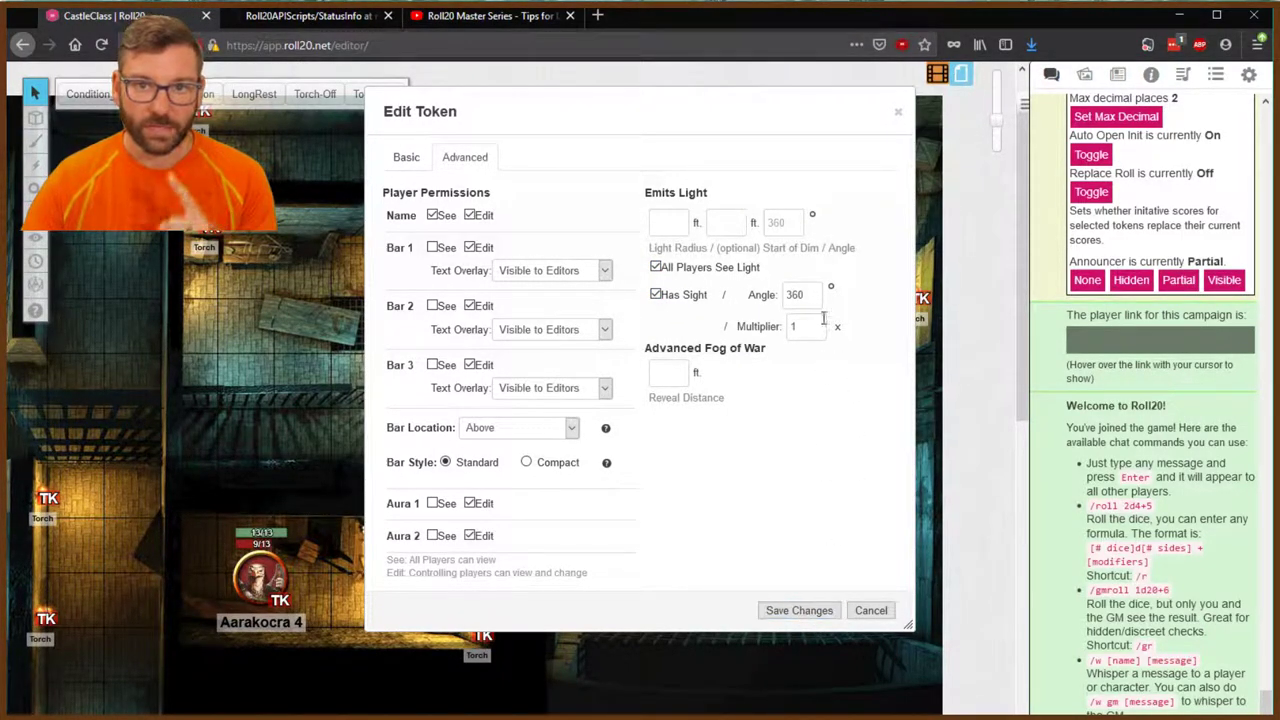
click(805, 611)
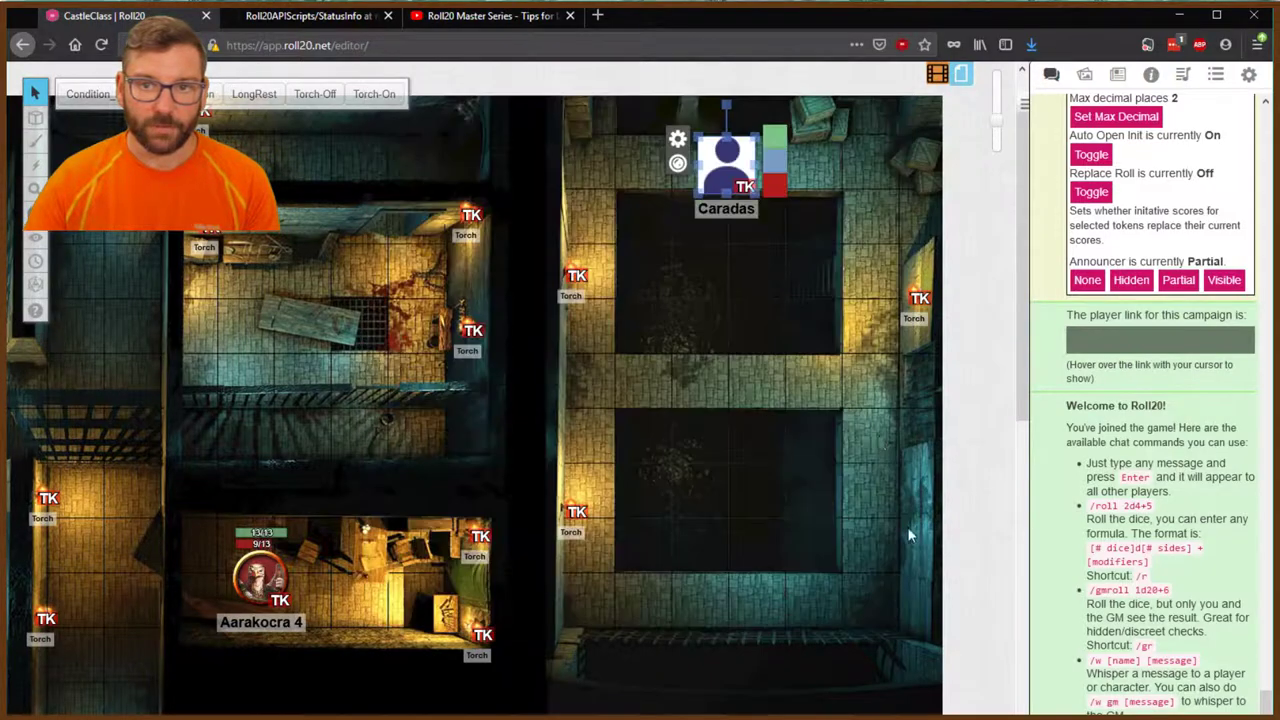
Preview the sighted Caradas token's line of sight in the torch-lit pit room, switching between the limited and full views
click(750, 276)
click(729, 174)
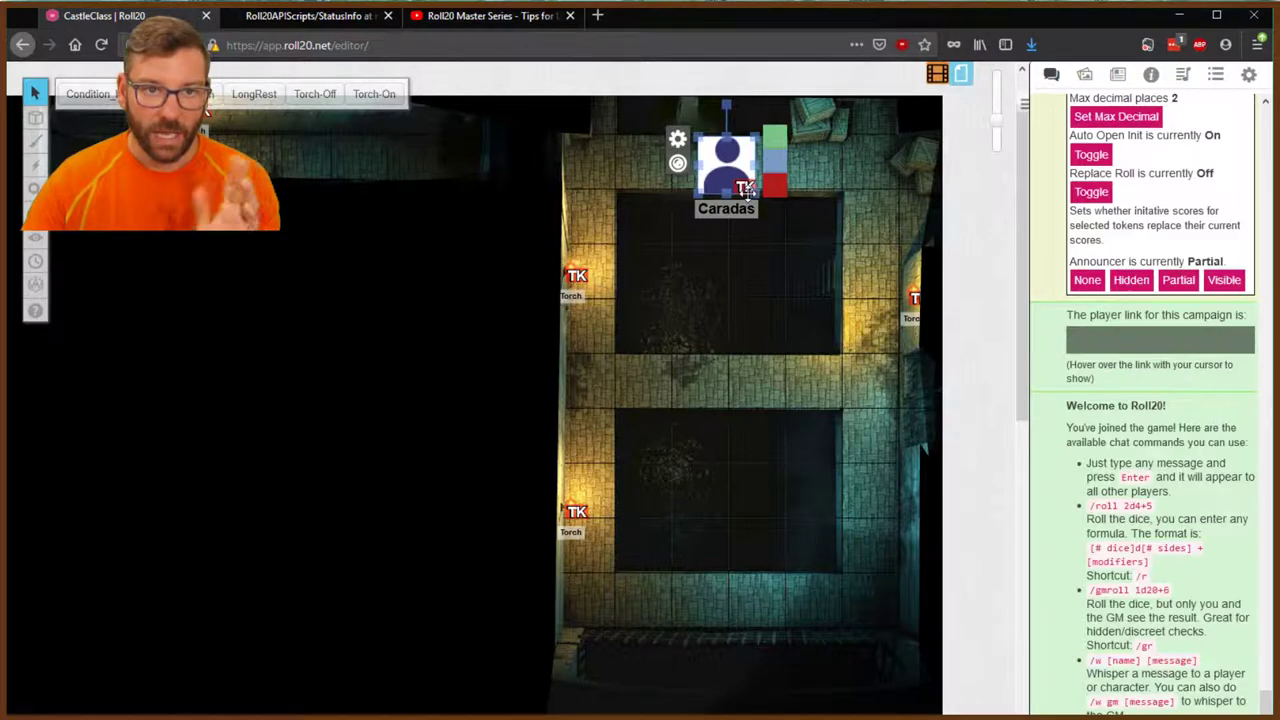
scroll(700, 404, up, 1)
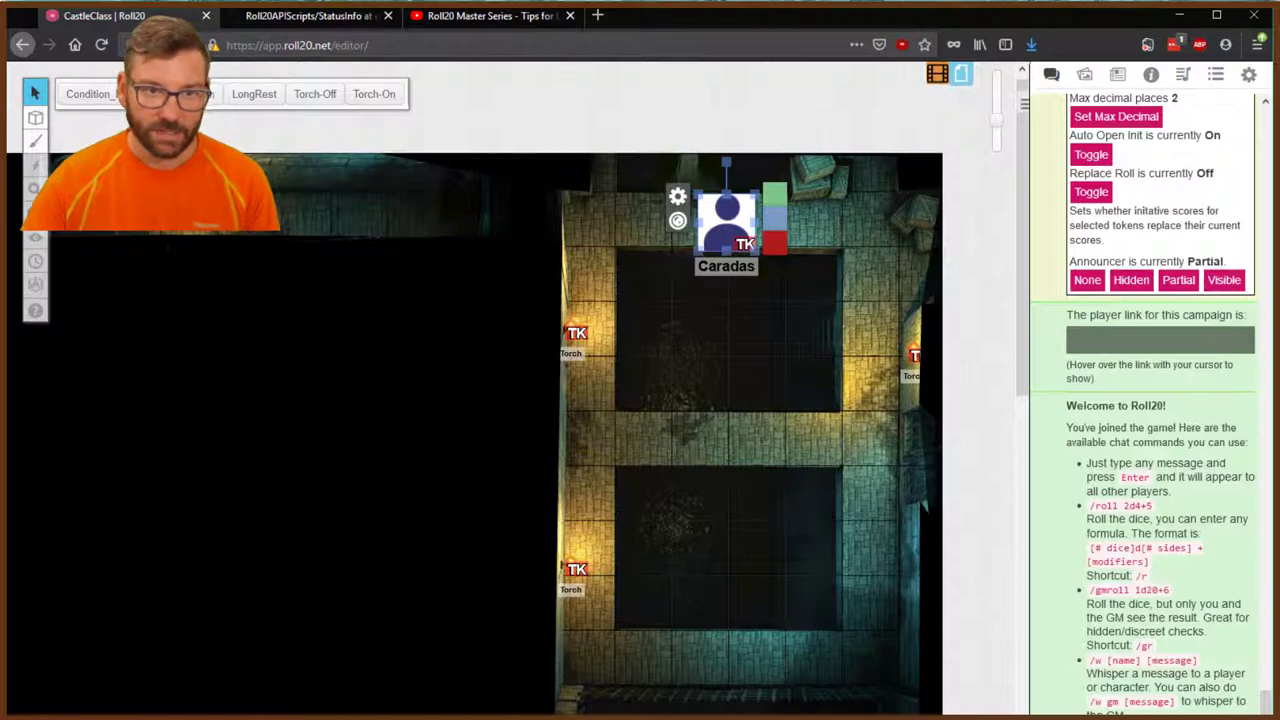
click(742, 343)
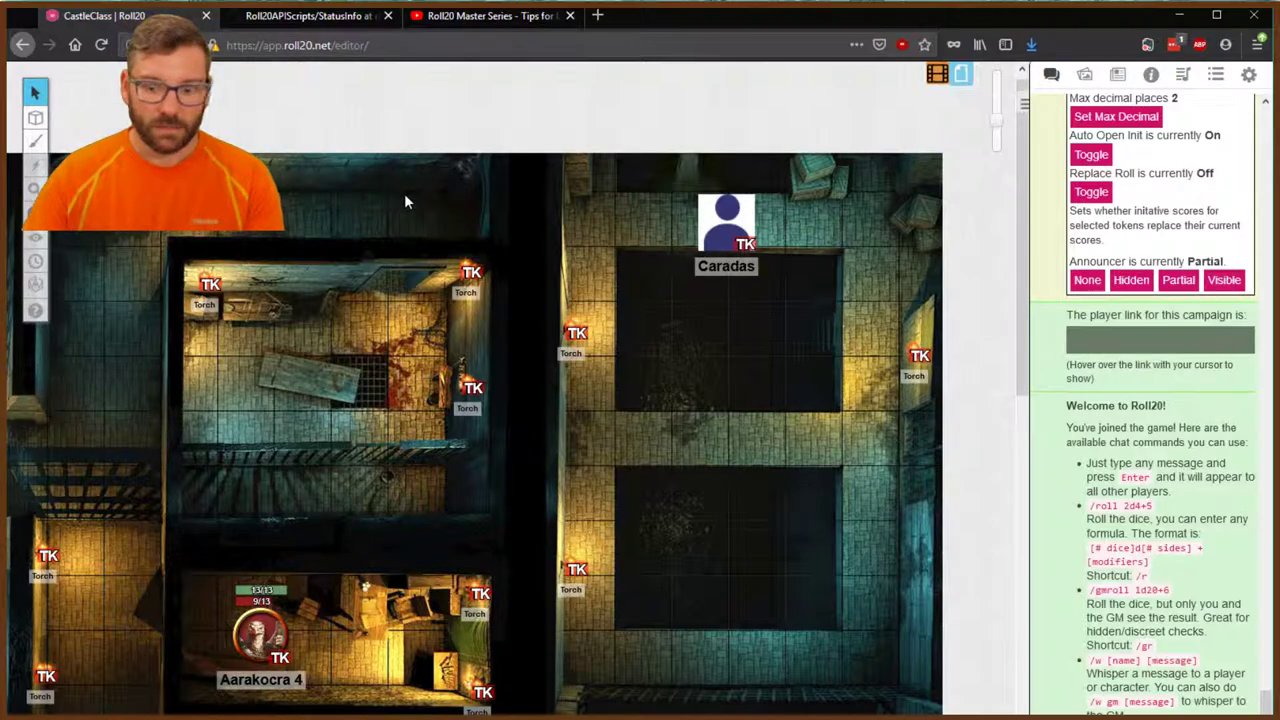
click(722, 225)
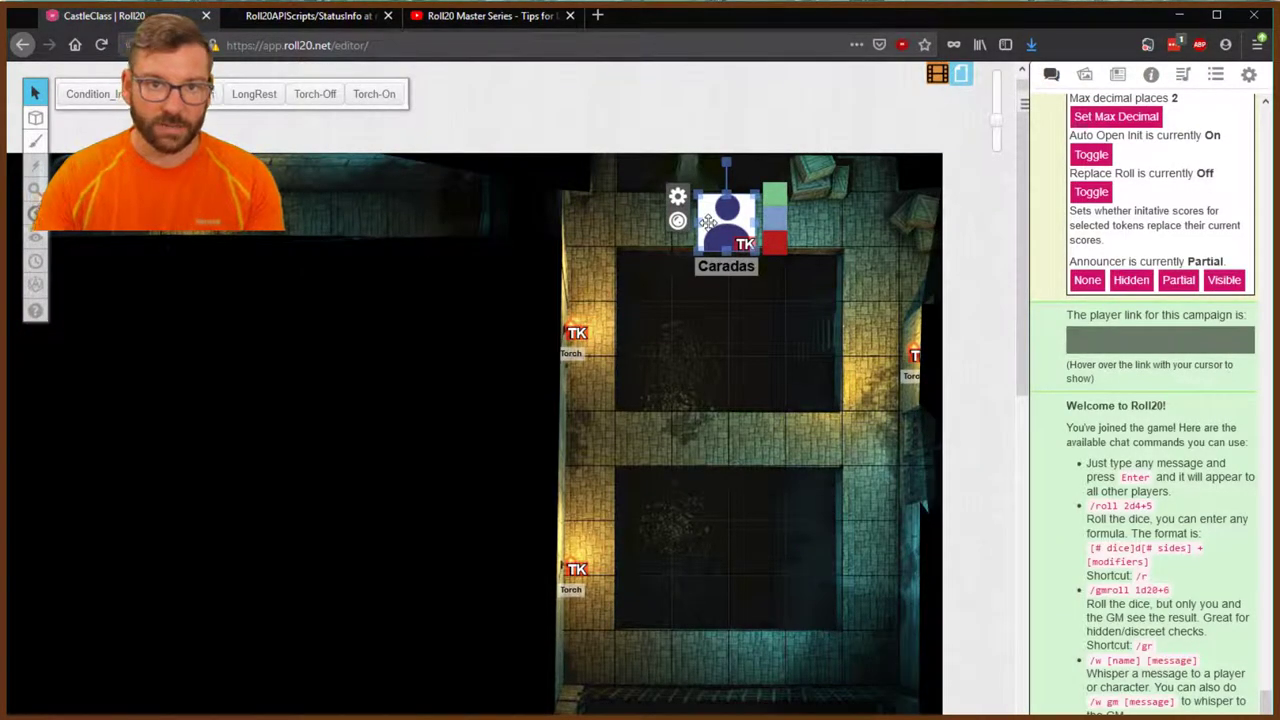
click(751, 312)
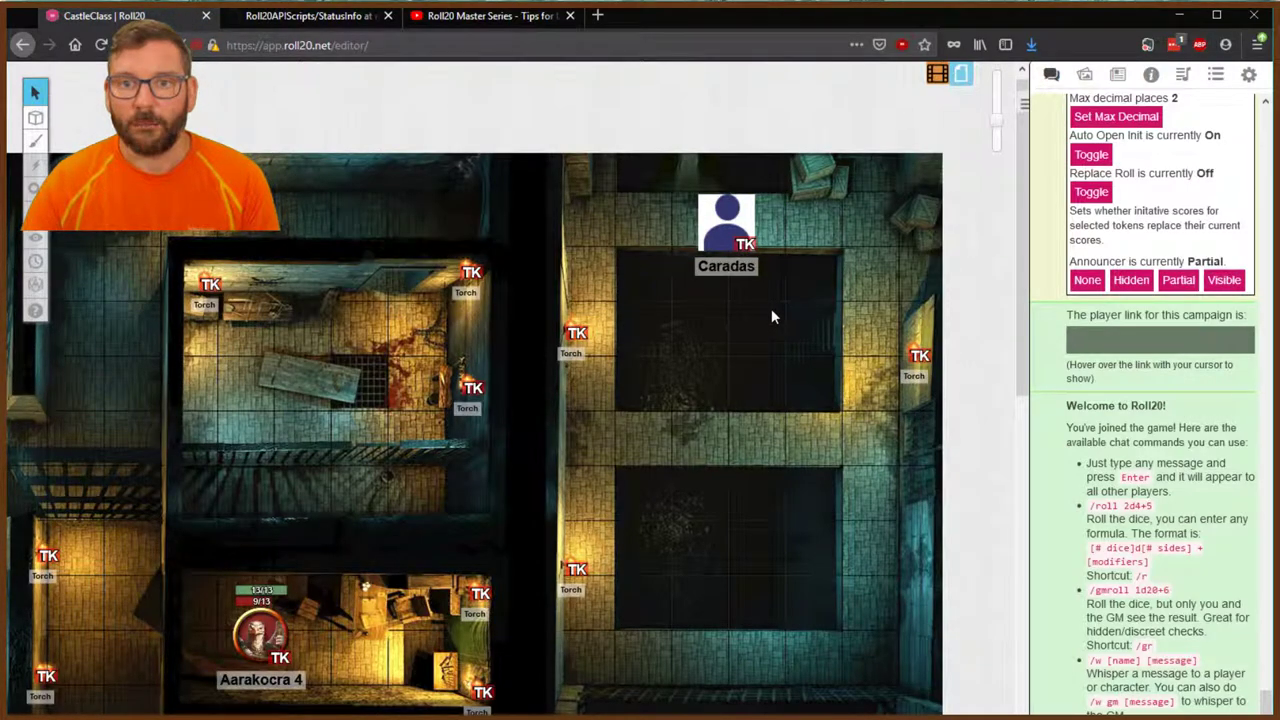
Move the Caradas token through the northern hallway and the barred western corridor to the upper pit, previewing its line of sight
drag(713, 212, 398, 205)
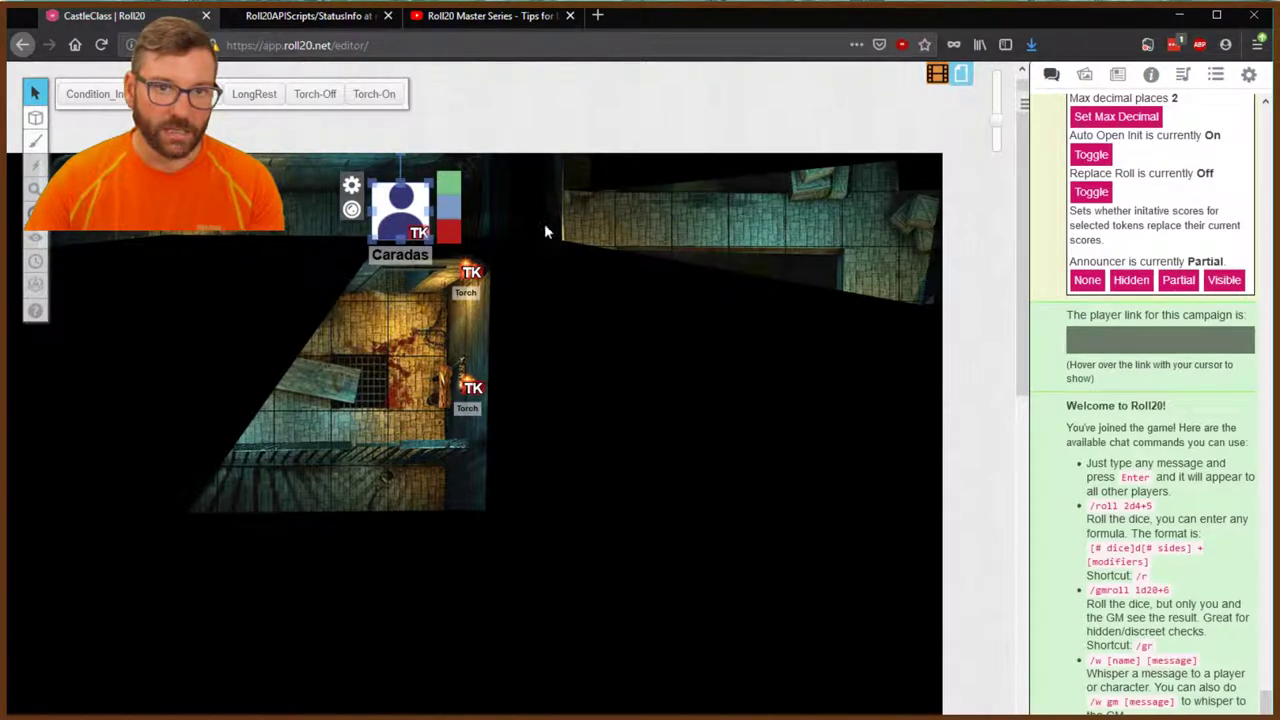
drag(400, 205, 104, 441)
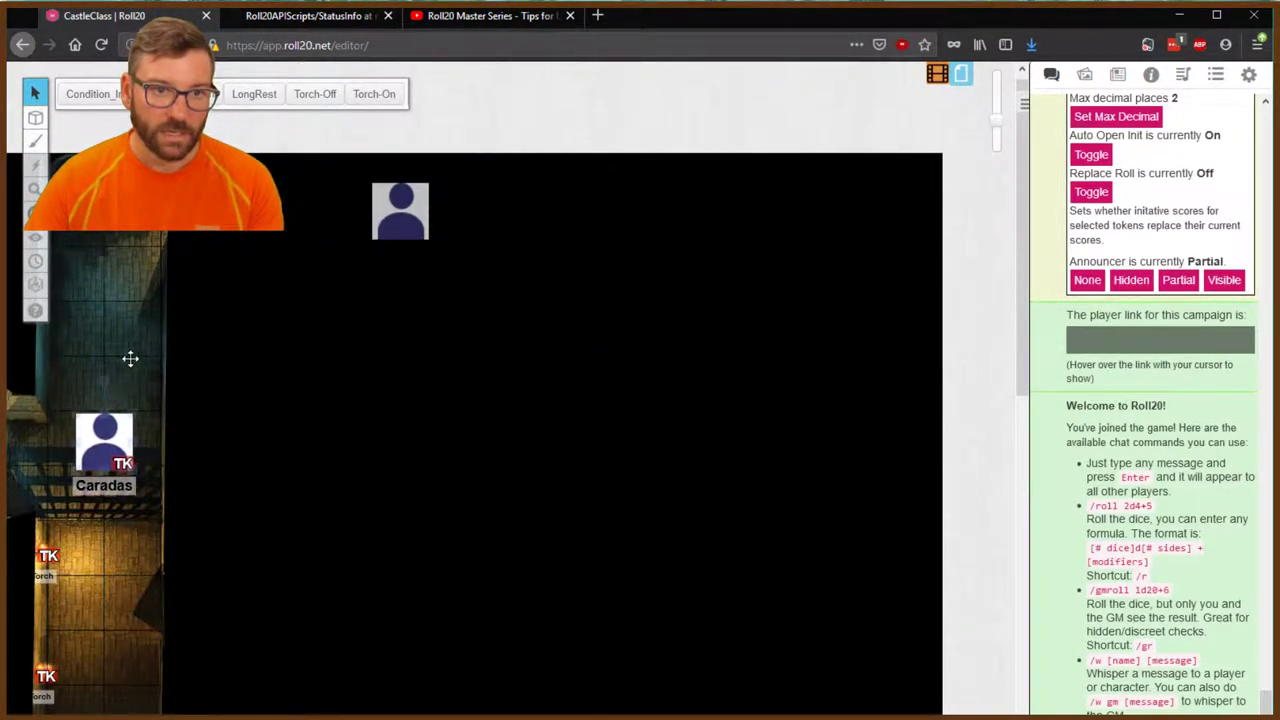
drag(130, 358, 740, 322)
click(786, 398)
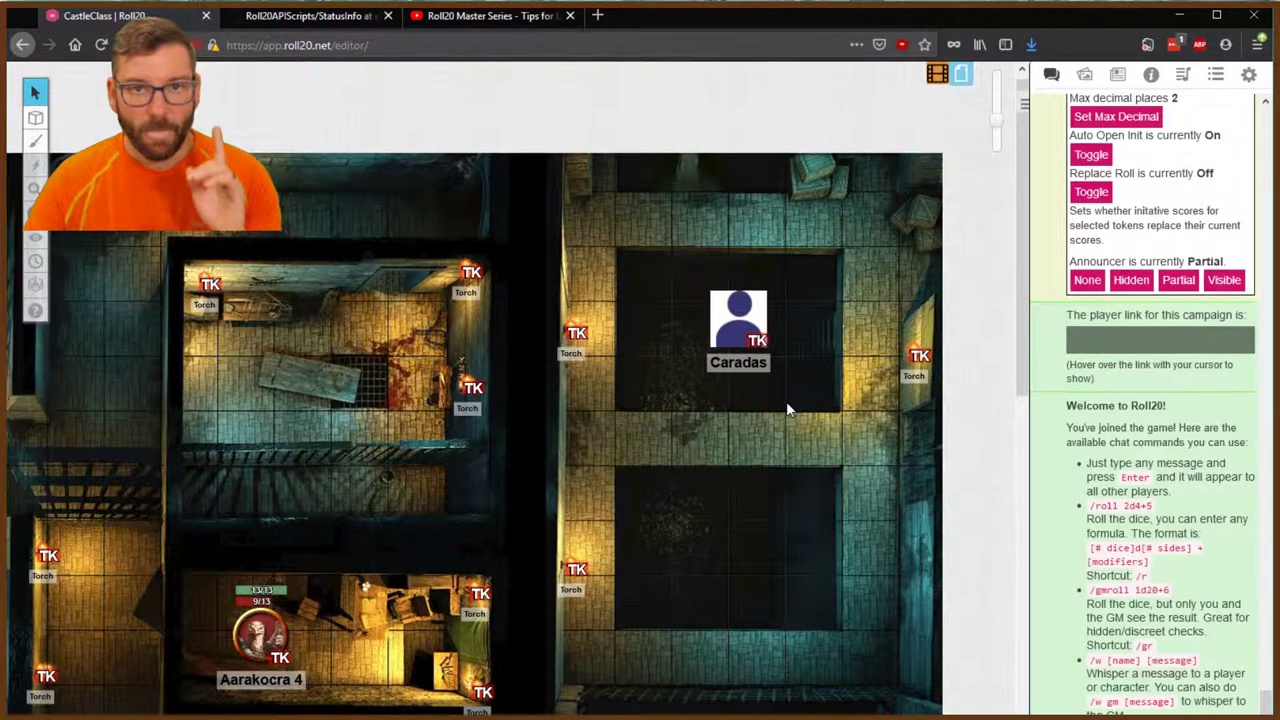
Delete the three torch tokens from the walls of the room with the two pits
click(918, 356)
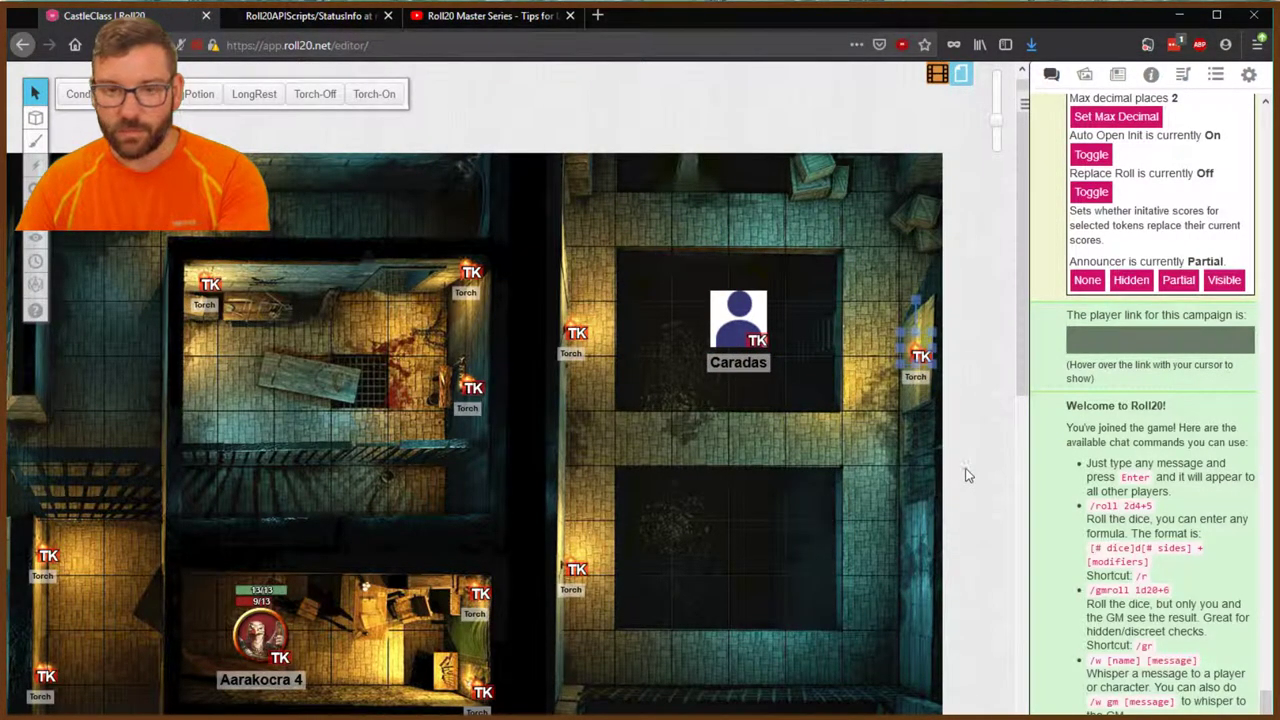
key(Delete)
click(580, 335)
key(Delete)
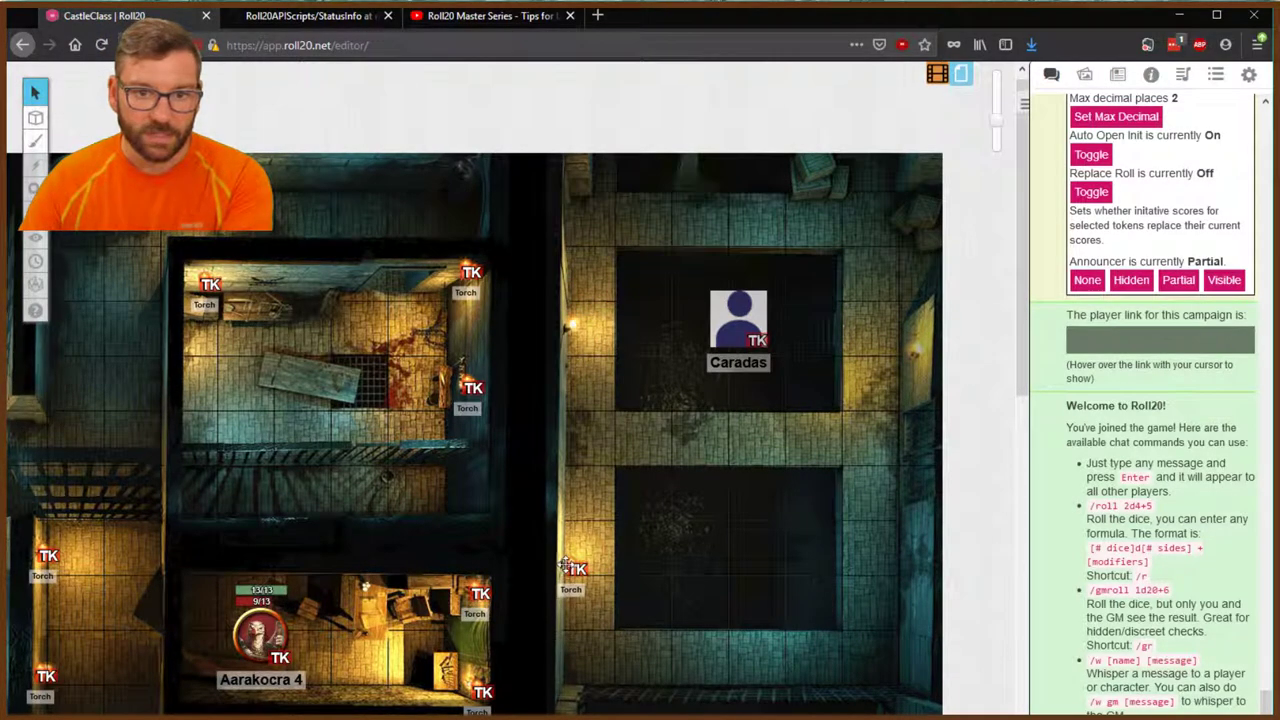
click(568, 566)
key(Delete)
Move the Caradas token to the walkway north of the upper pit, and give it light with Torch-On, previewing its line of sight
drag(743, 323, 746, 258)
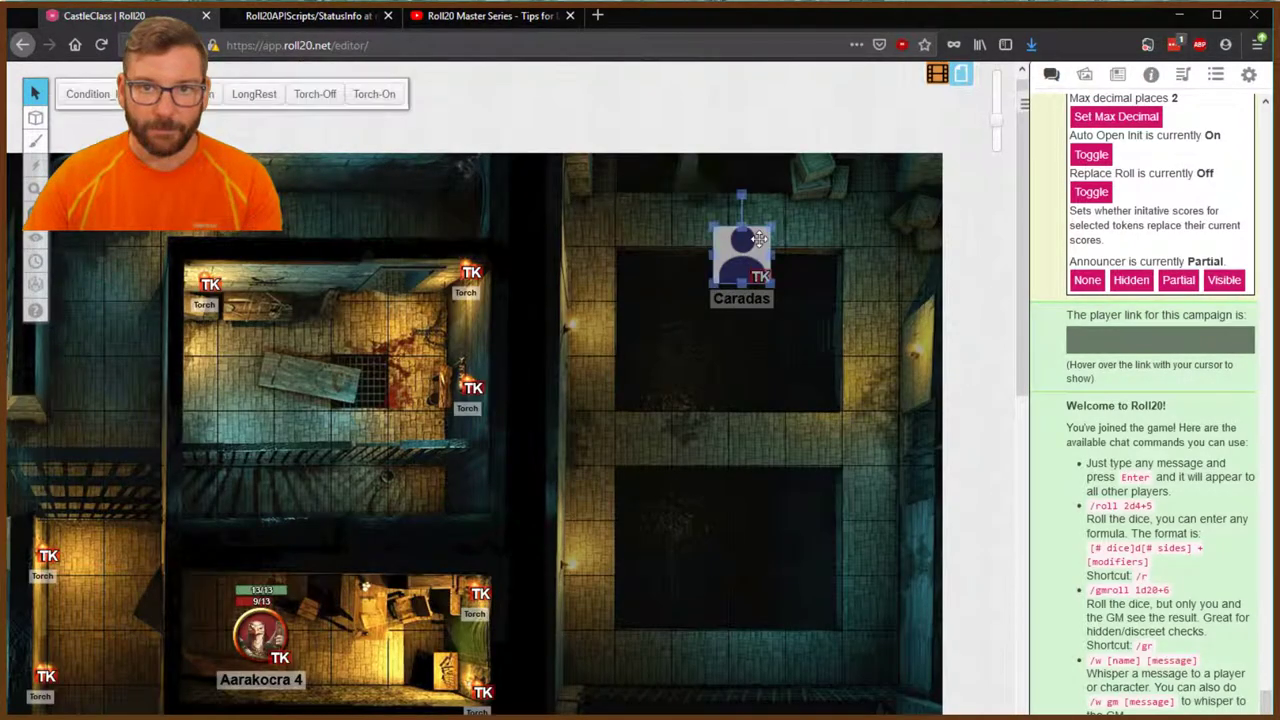
drag(760, 238, 764, 198)
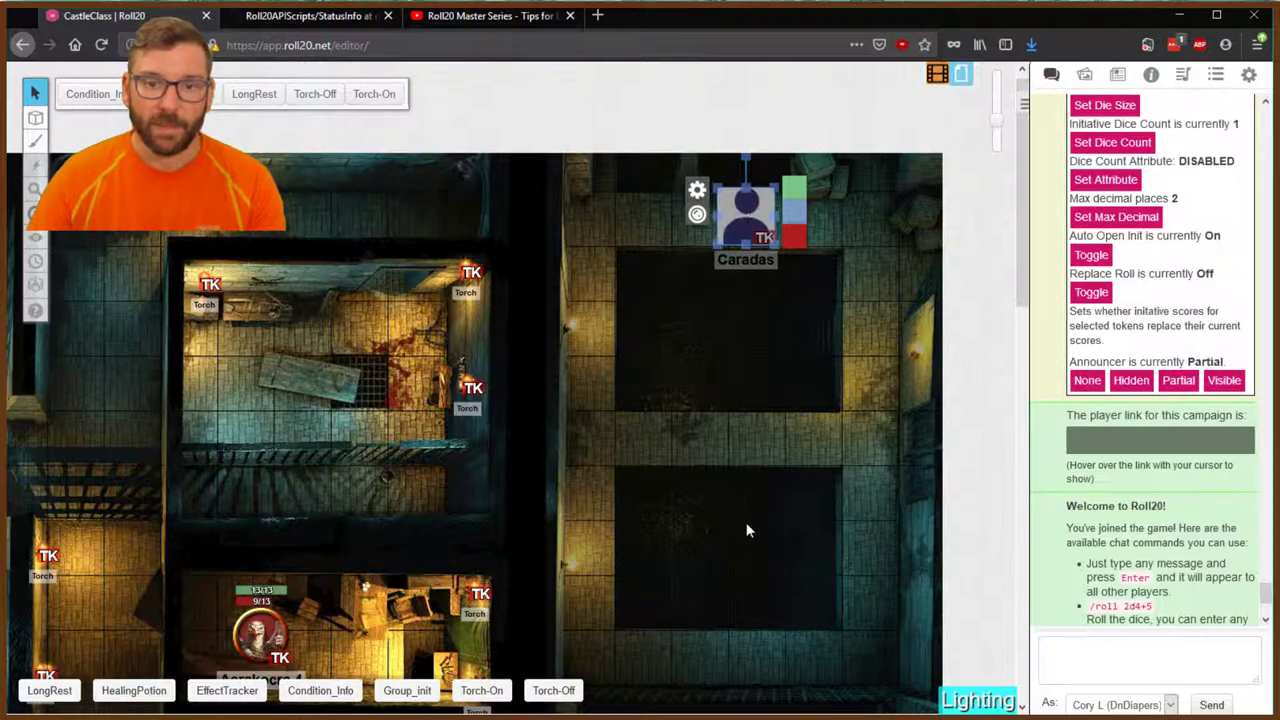
click(484, 692)
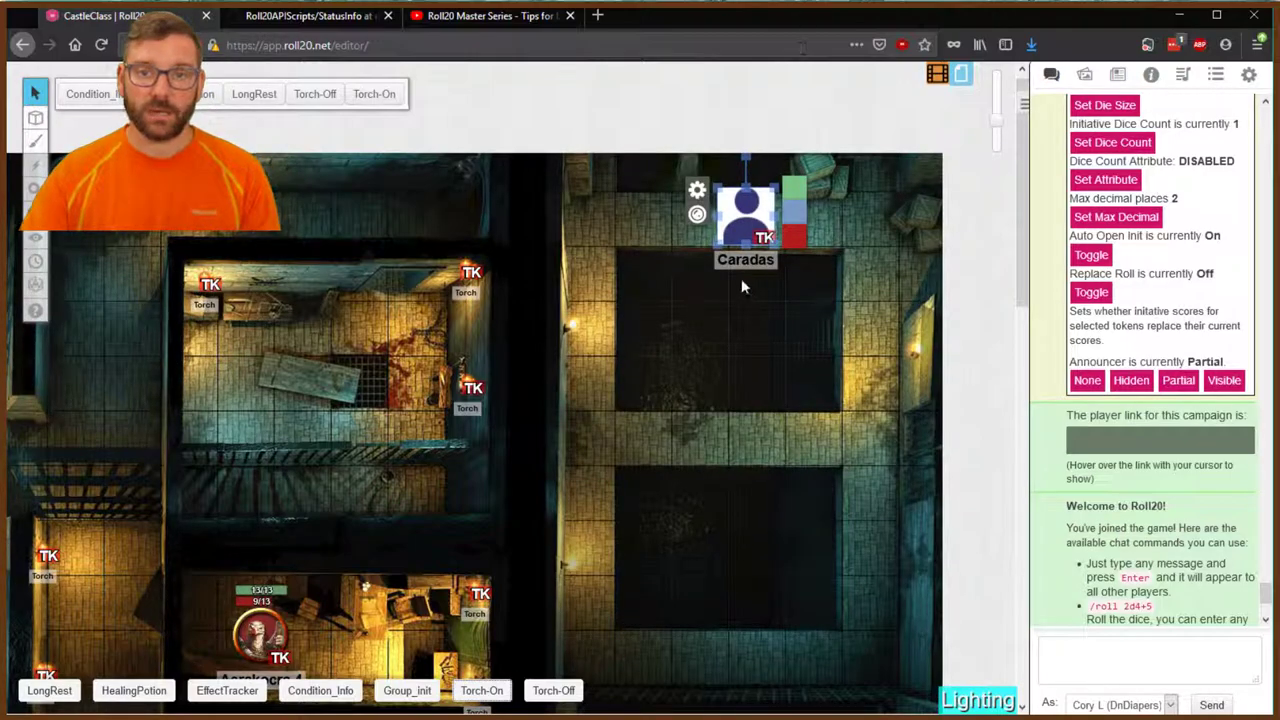
key(ctrl+l)
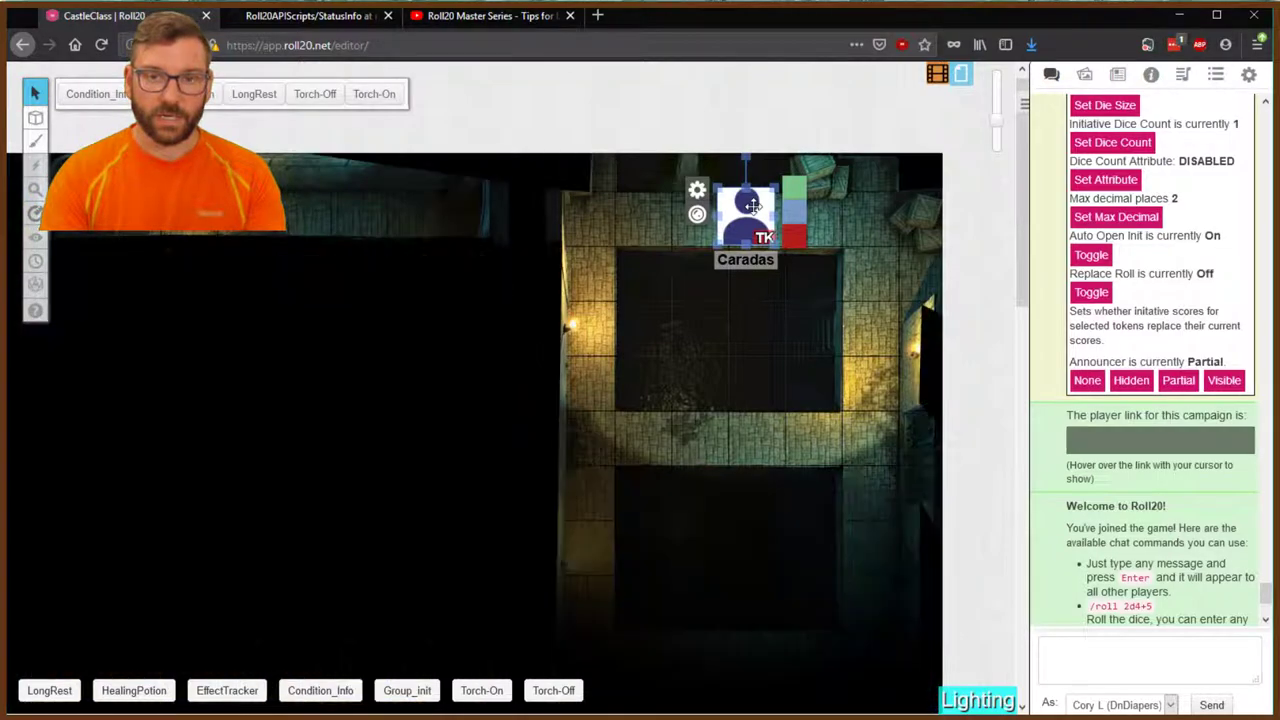
Move the Caradas token to the walkway between the two pits, and switch its light with Torch-Off and Torch-On, leaving it off
drag(753, 205, 773, 390)
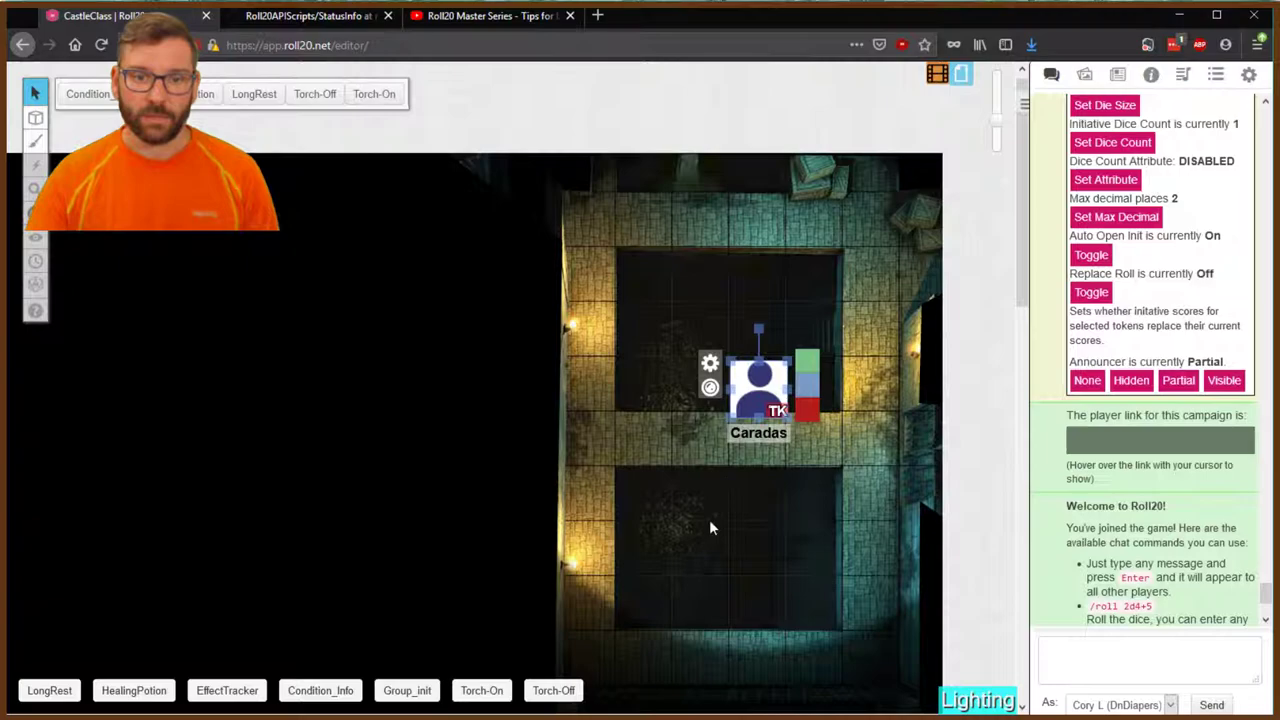
click(553, 690)
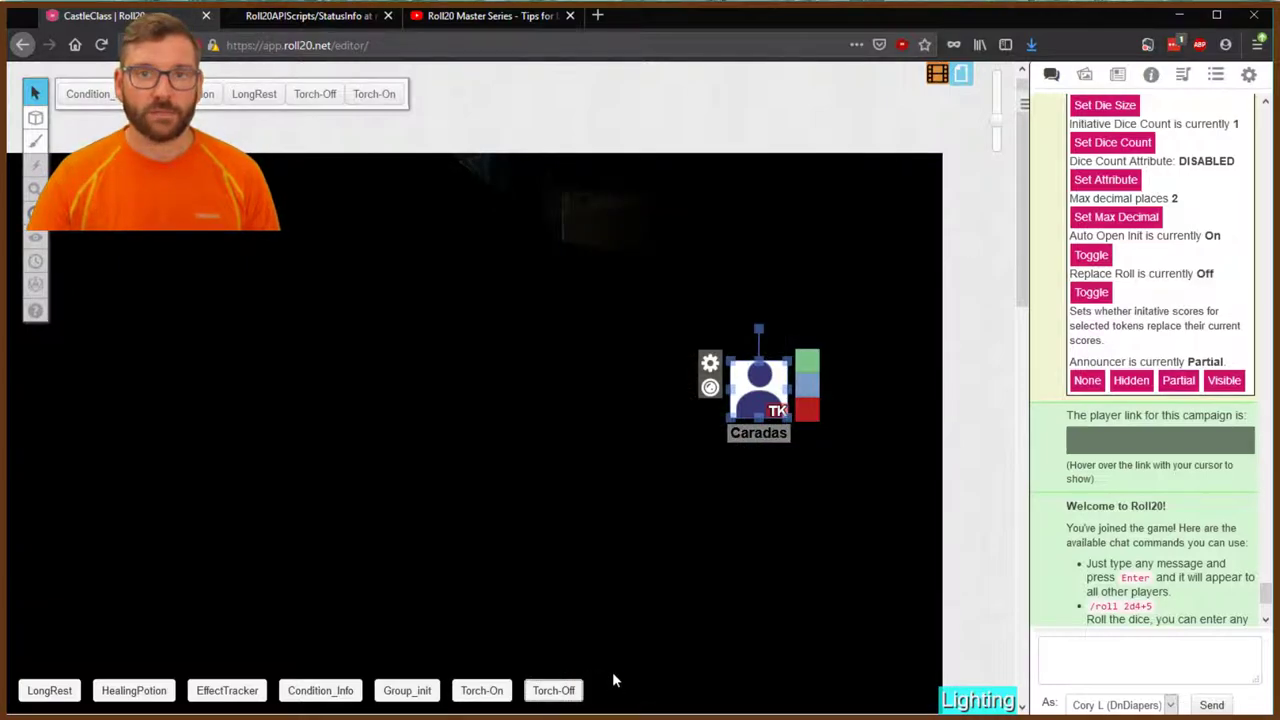
click(481, 691)
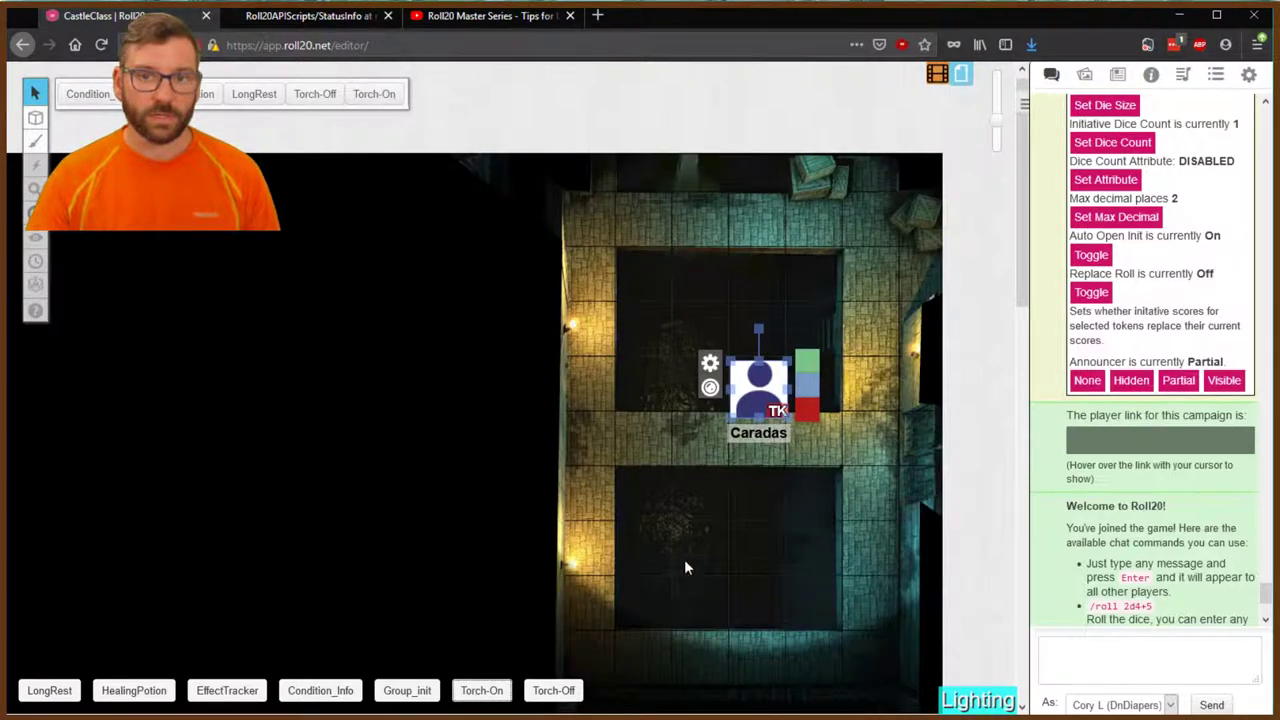
click(566, 694)
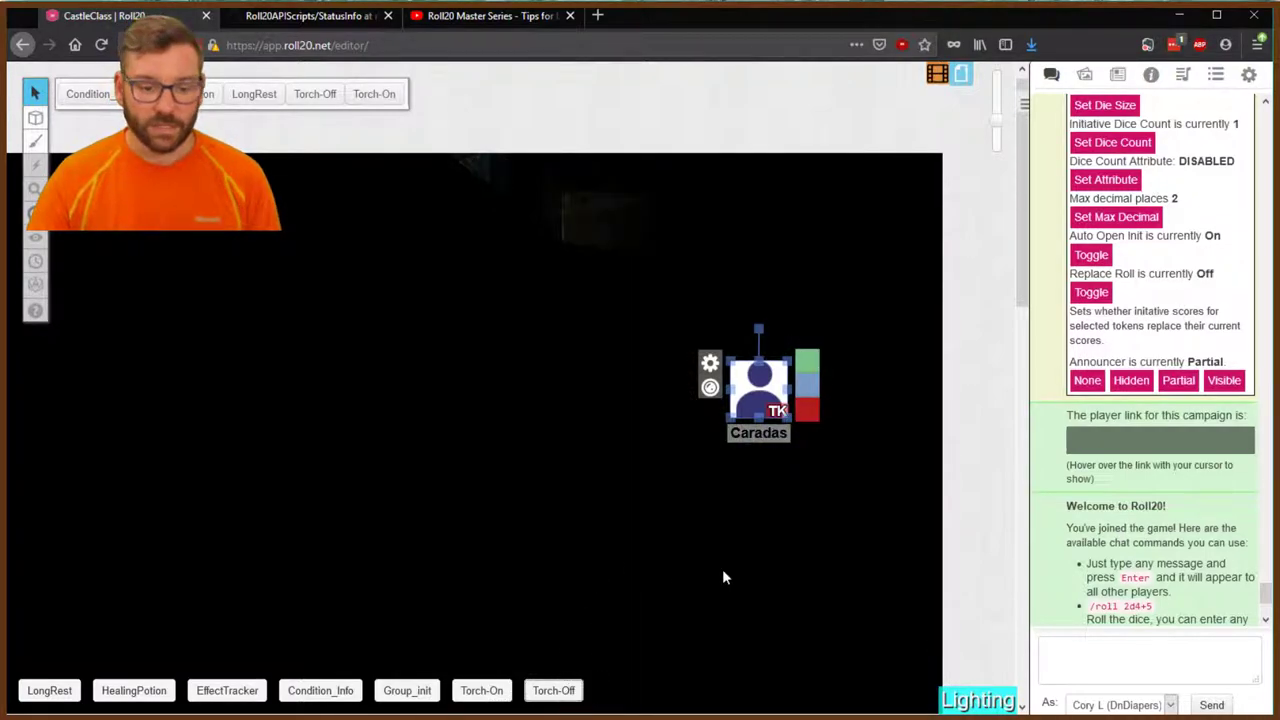
Delete the torch tokens in the bloodstained table room and in Aarakocra 4's room
click(722, 569)
click(470, 279)
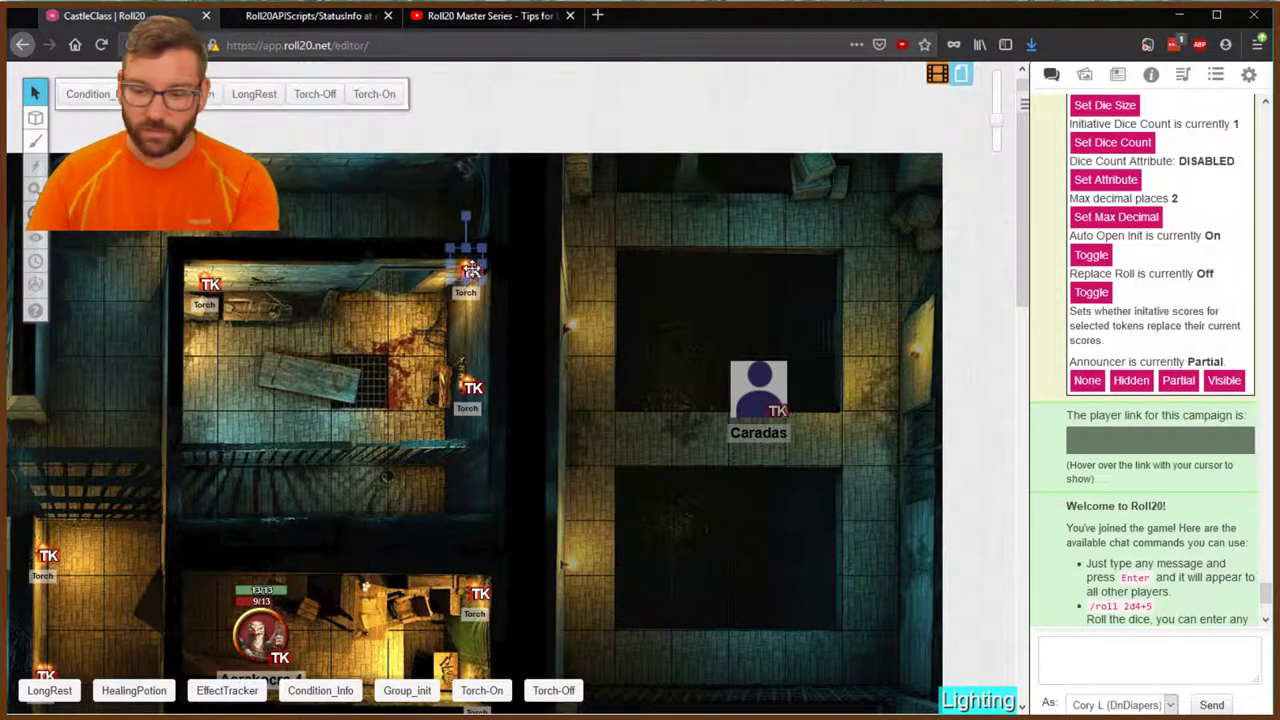
drag(470, 279, 460, 390)
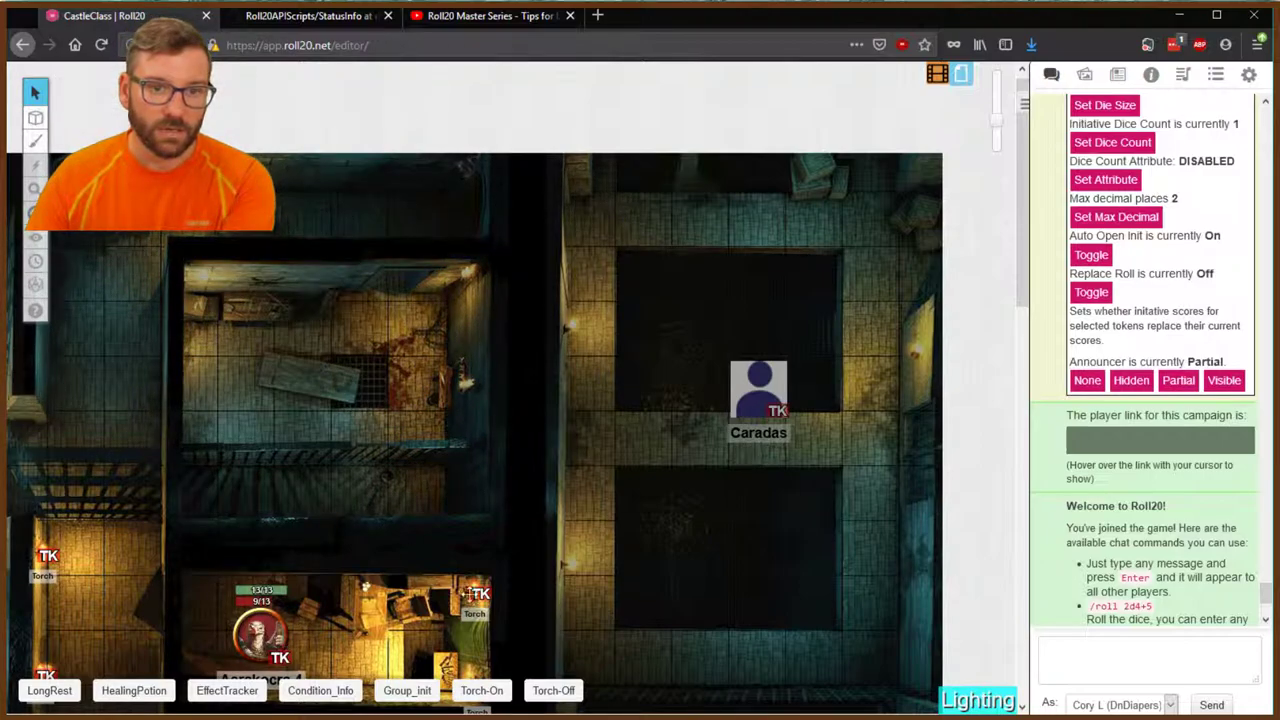
click(474, 598)
key(Delete)
scroll(420, 628, down, 2)
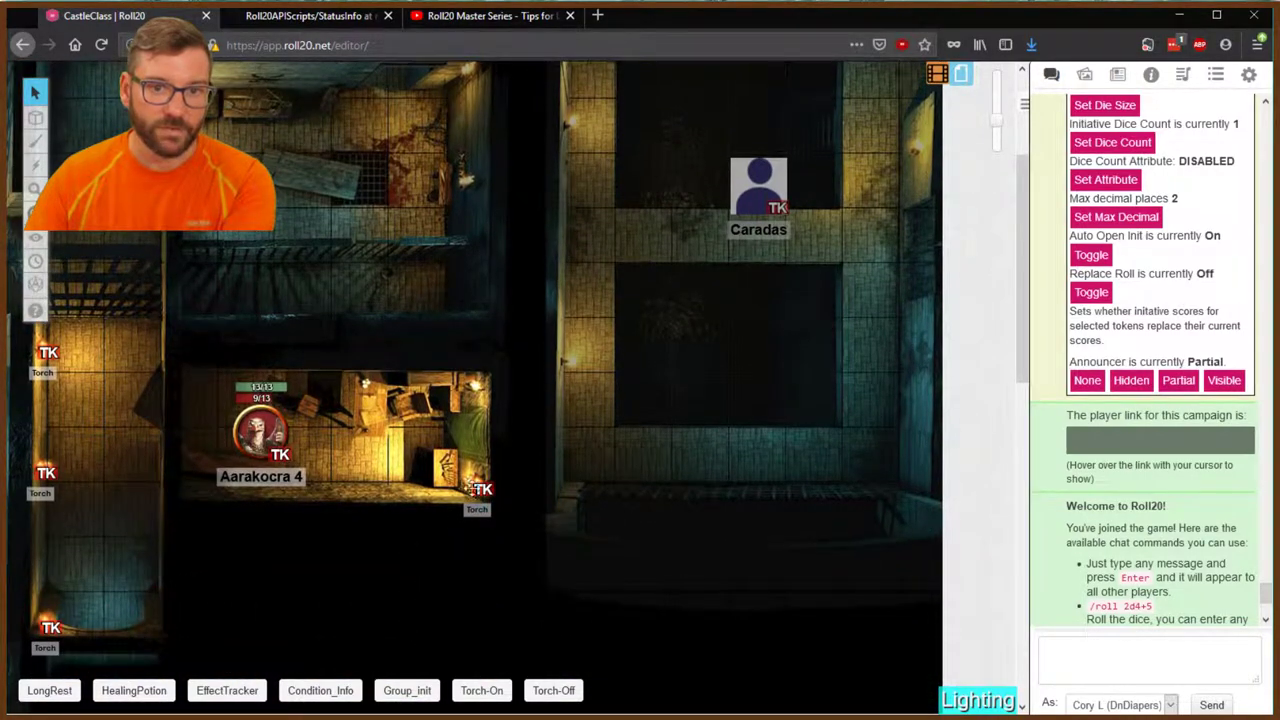
click(472, 486)
key(Delete)
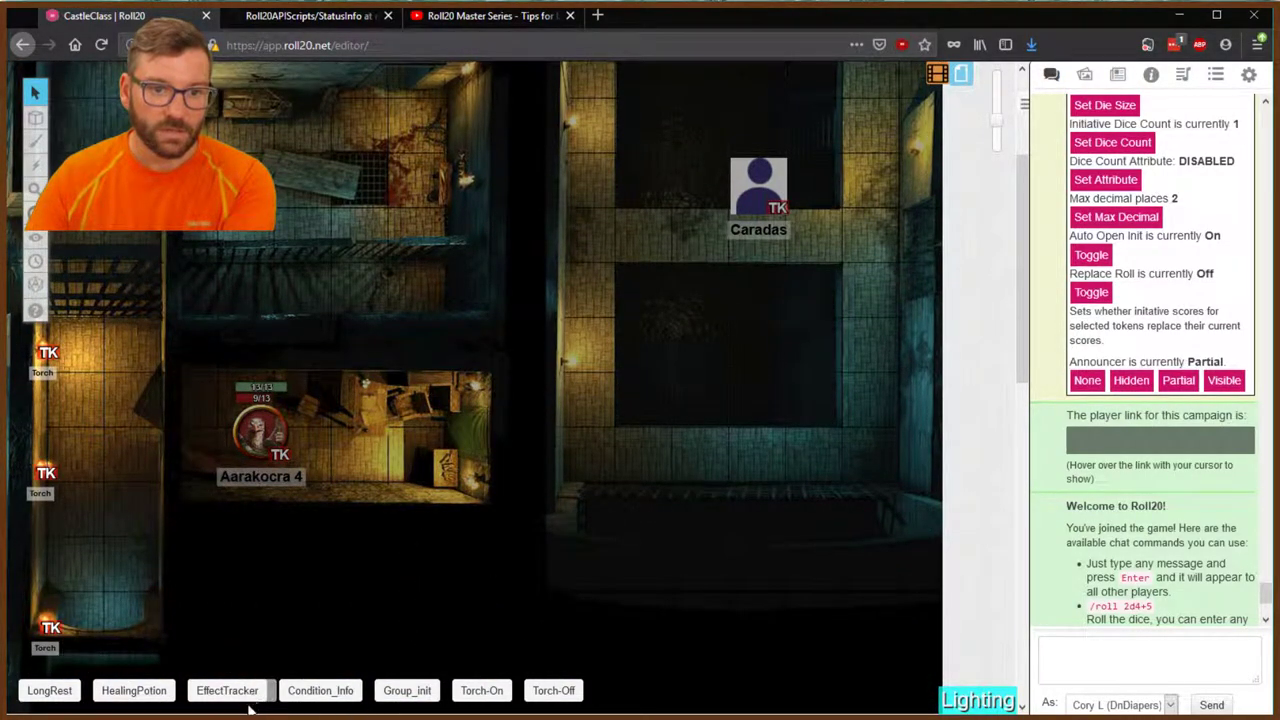
Delete the three torch tokens along the narrow corridor's west wall and the two at the pillars of the large hall
scroll(268, 708, left, 5)
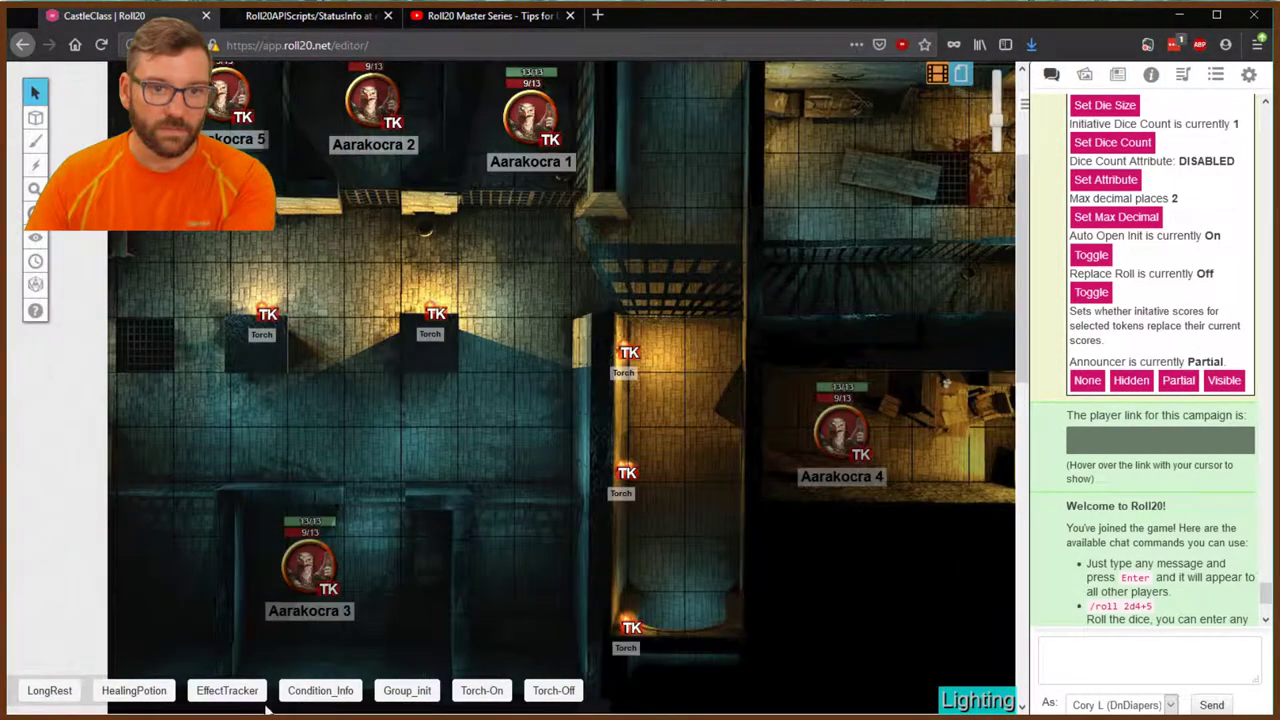
click(627, 620)
click(626, 345)
shift+click(627, 472)
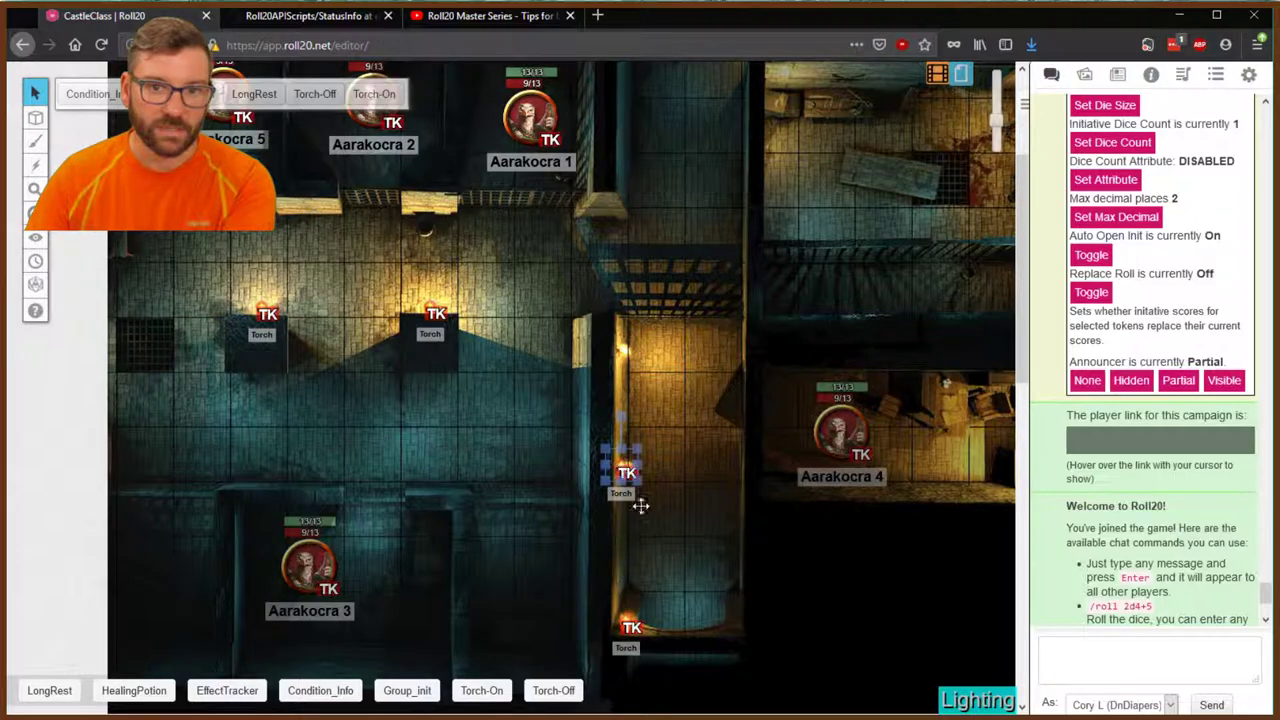
shift+click(630, 625)
key(Delete)
click(436, 316)
key(Delete)
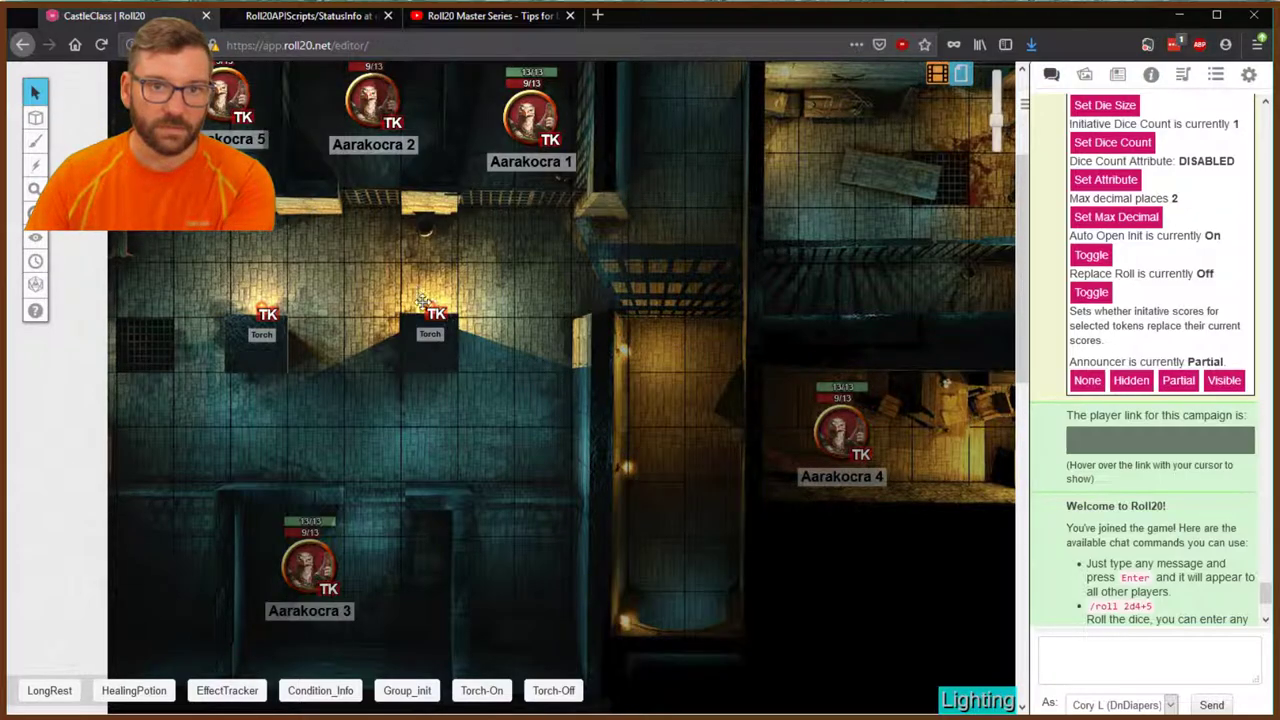
click(266, 316)
key(Delete)
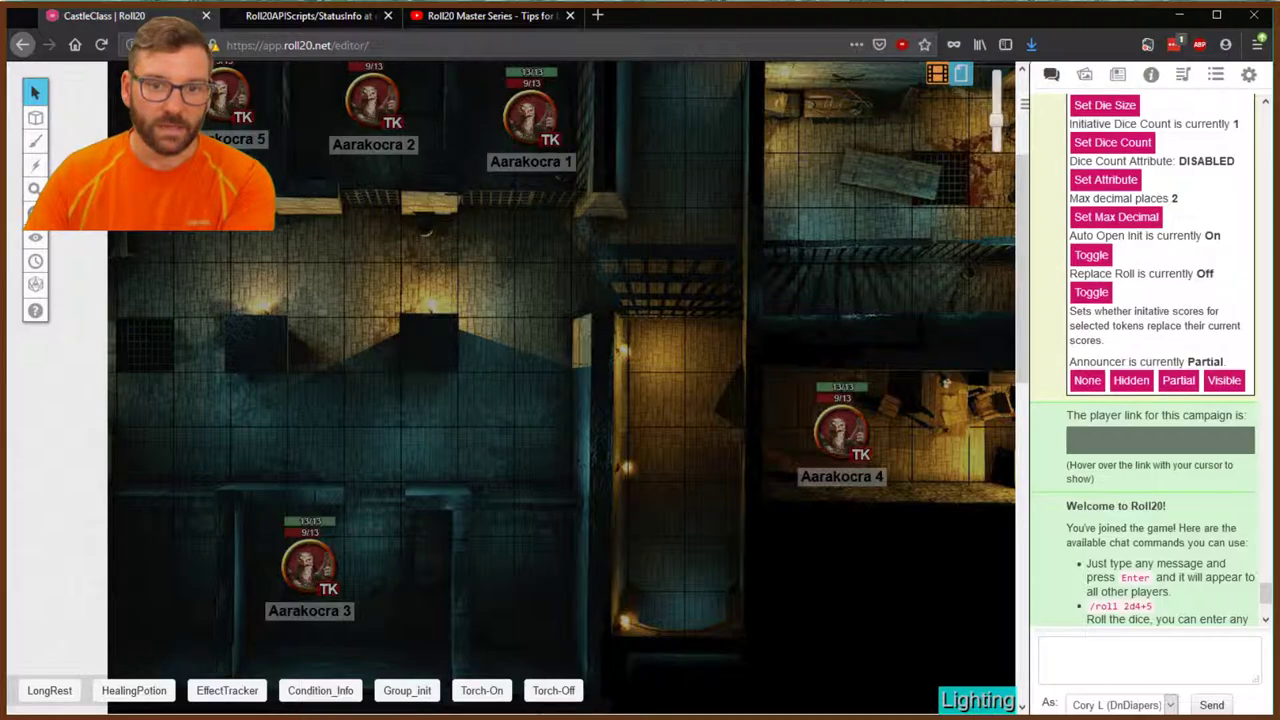
Light the Caradas token with Torch-On on the walkway north of the upper pit, and move it to the pit room's northwest corner
scroll(828, 443, right, 6)
scroll(828, 443, up, 2)
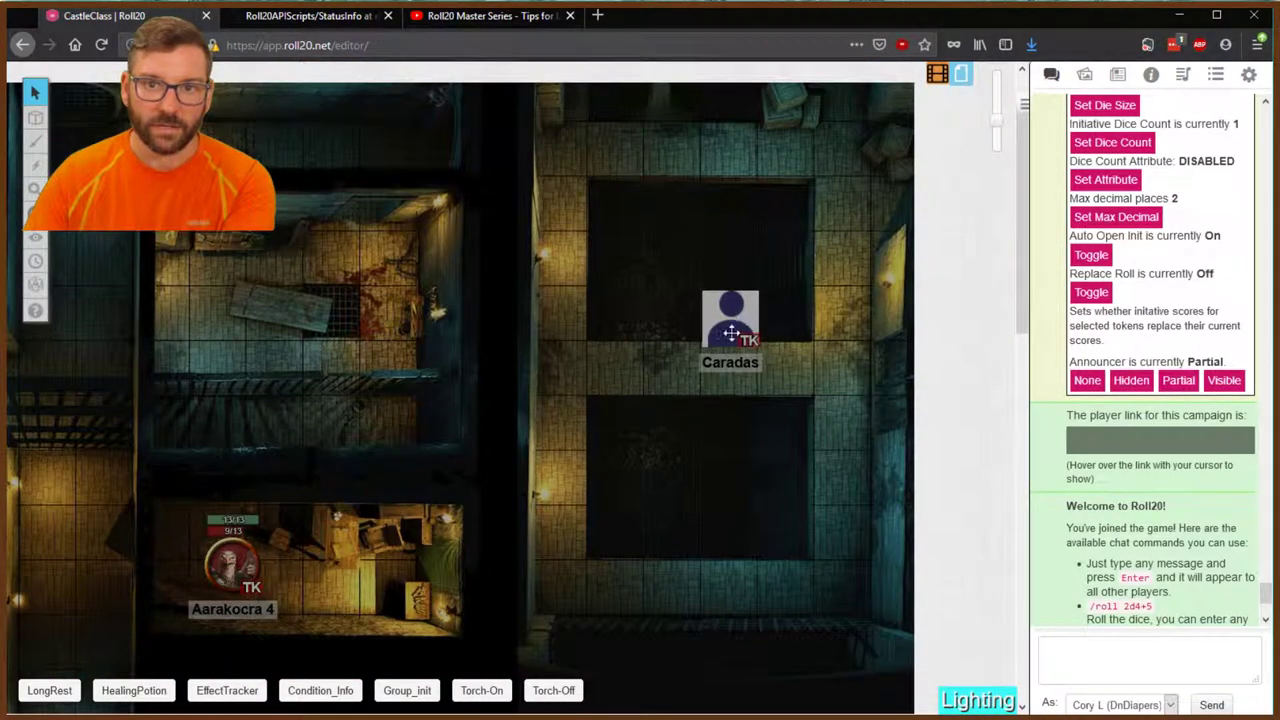
drag(731, 333, 717, 176)
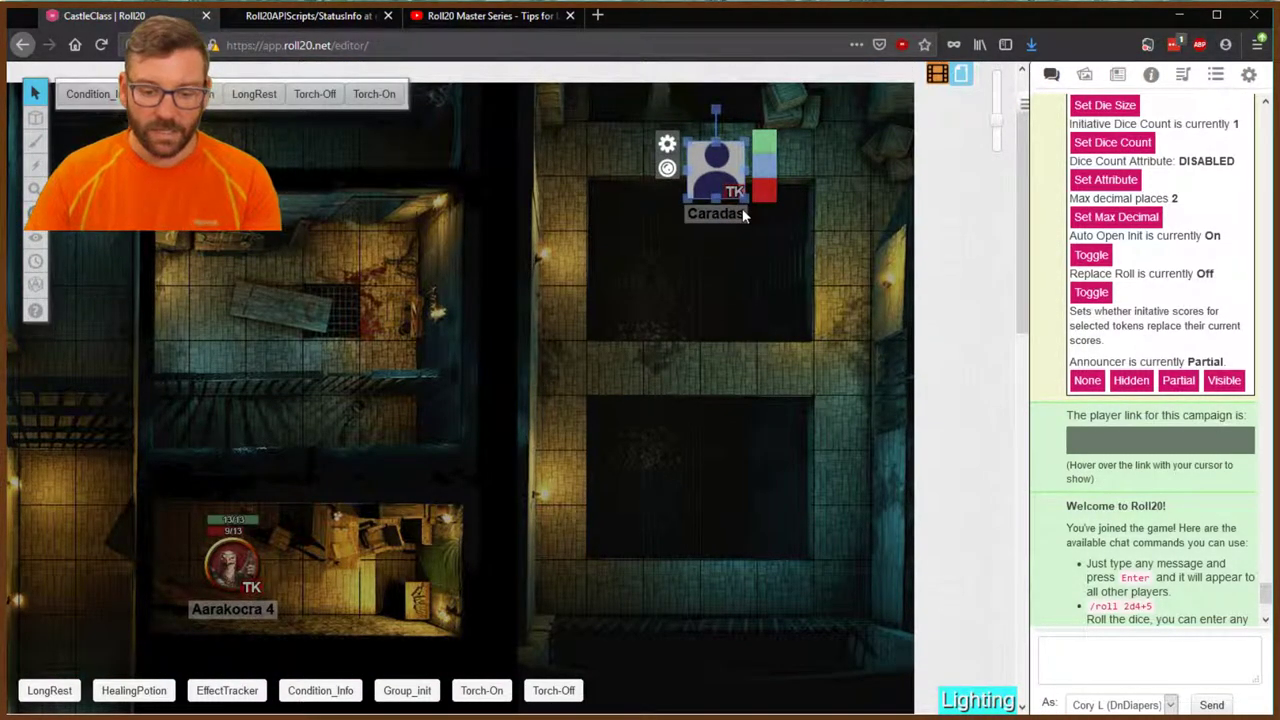
click(486, 693)
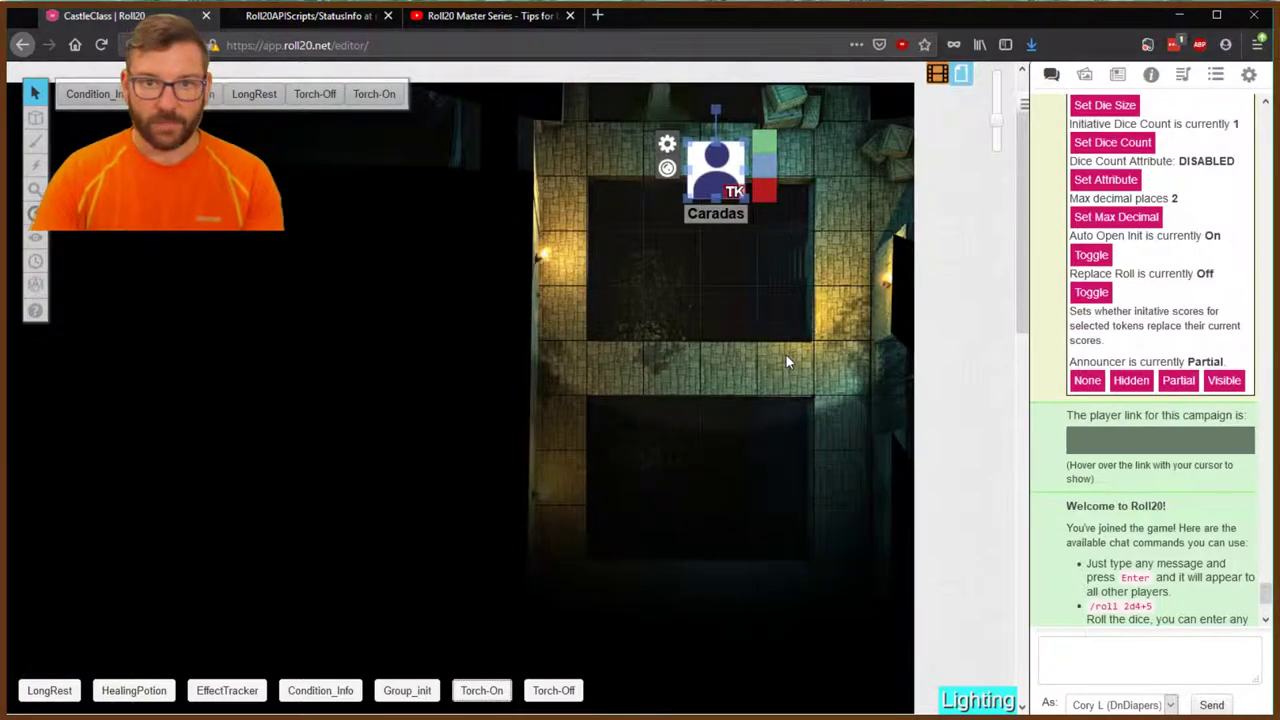
drag(717, 172, 580, 140)
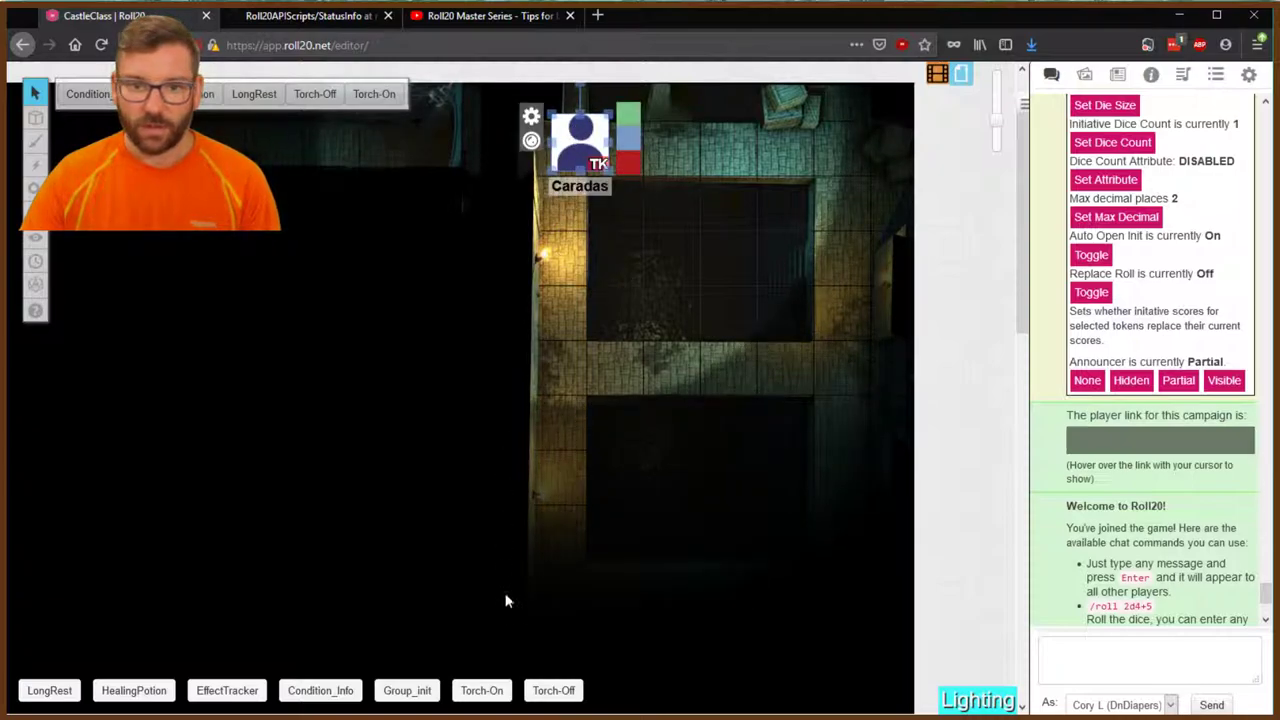
Move the lit Caradas token into the large hall and onto its eastern pillar, and turn its light off with Torch-Off
scroll(460, 400, left, 5)
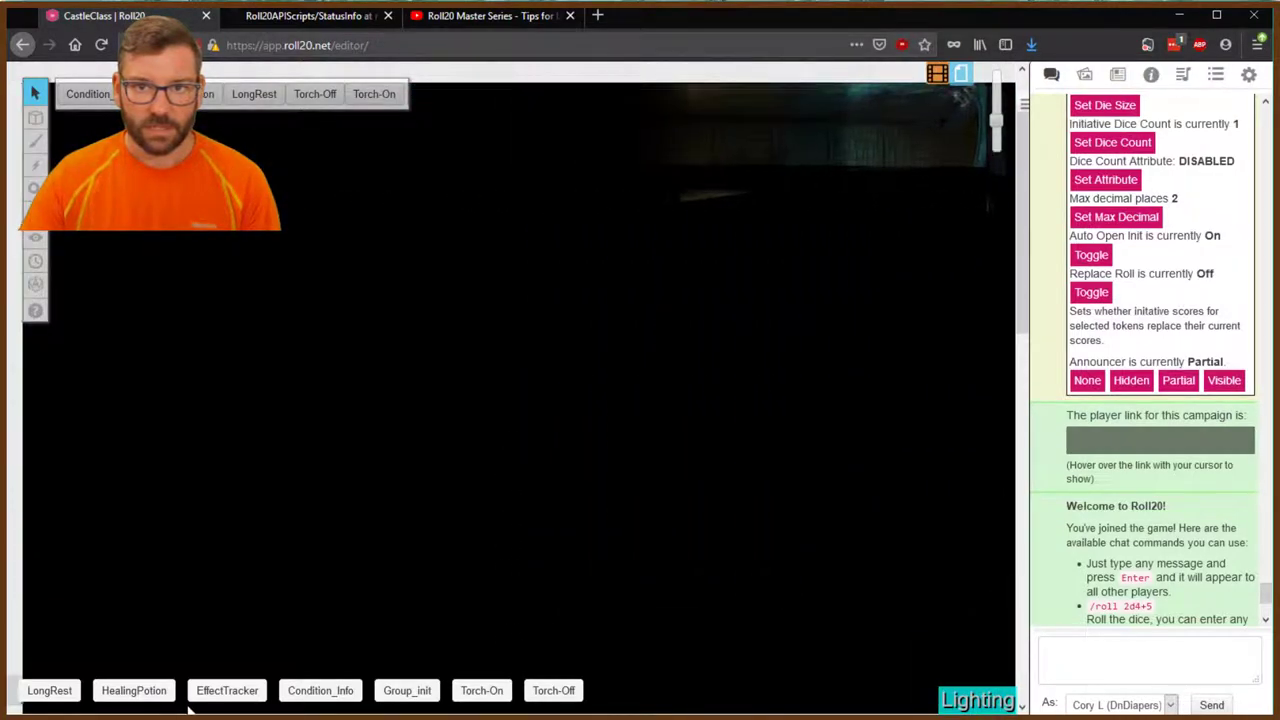
drag(970, 157, 254, 410)
scroll(226, 697, left, 3)
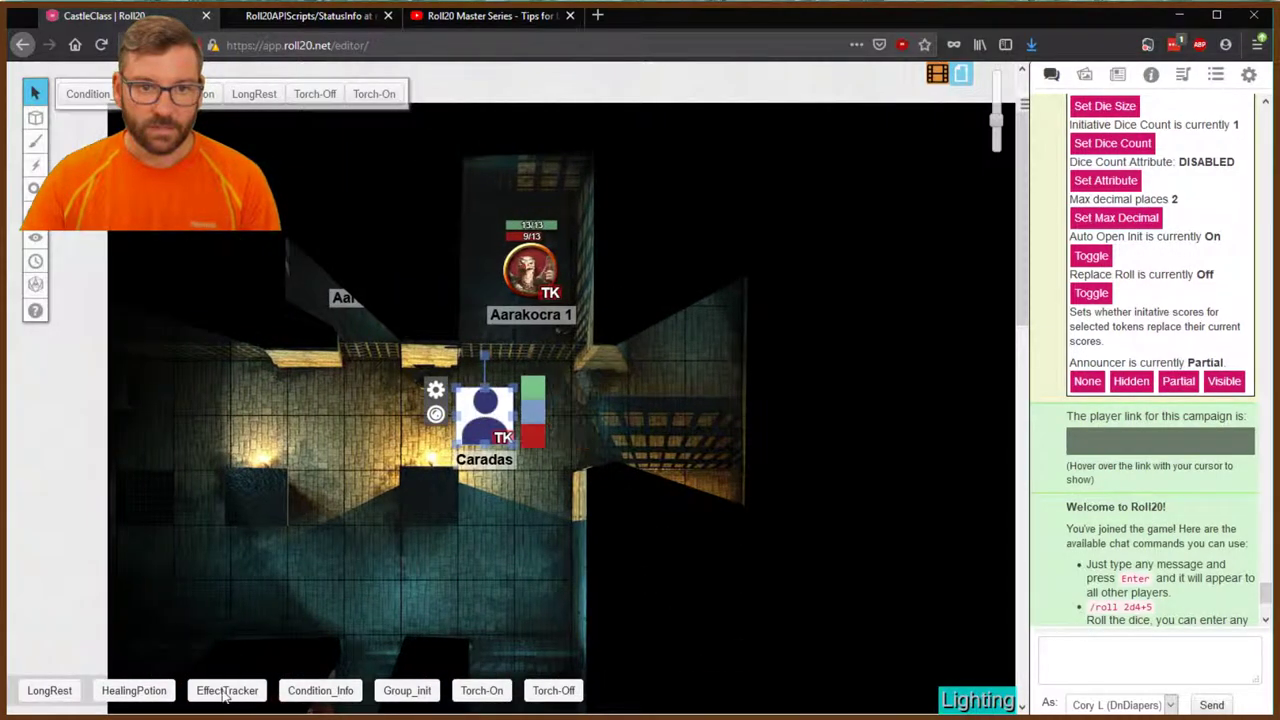
drag(478, 405, 435, 462)
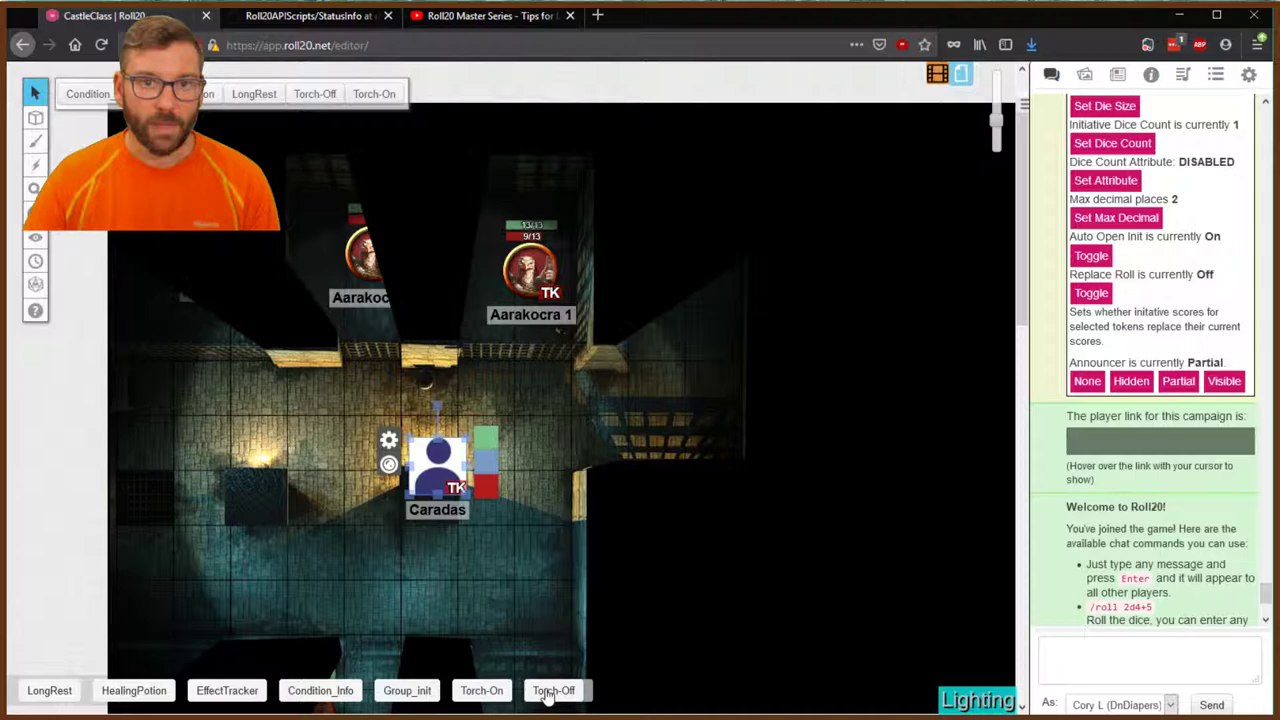
click(550, 691)
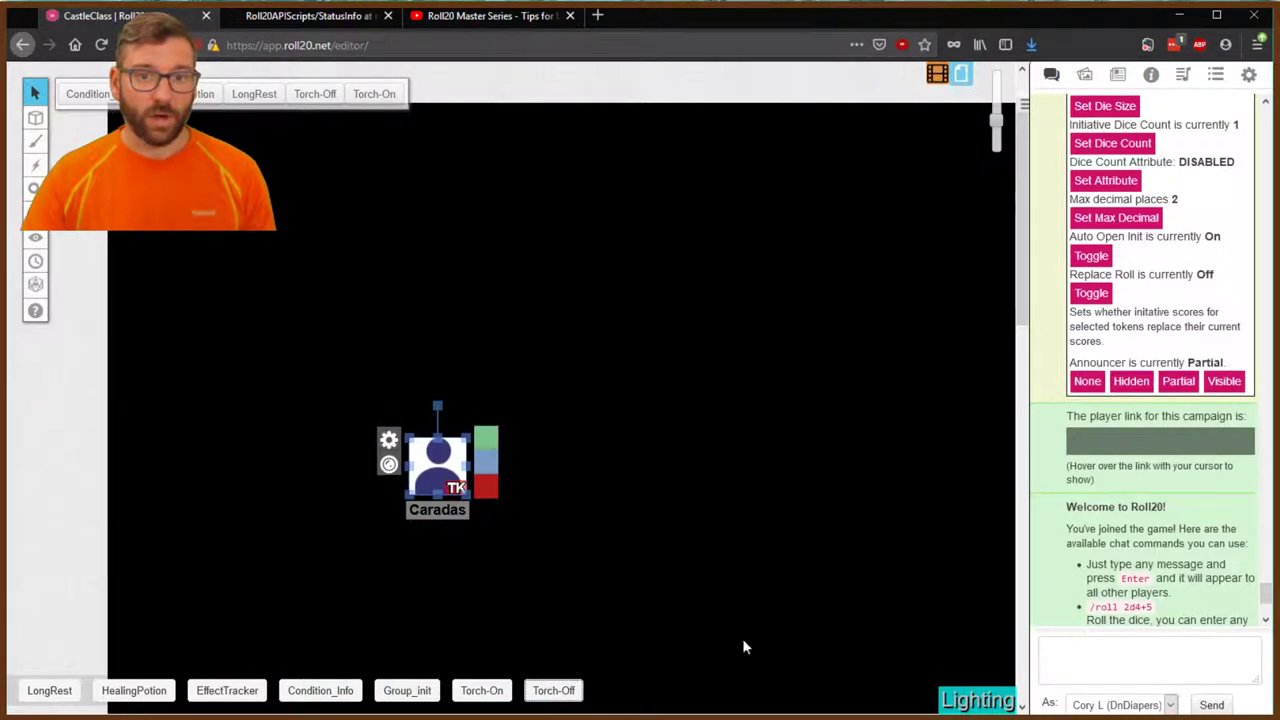
Extinguish the Caradas token's light with the !snuff chat command, and display the Torch script's help with a !torch command
click(1184, 642)
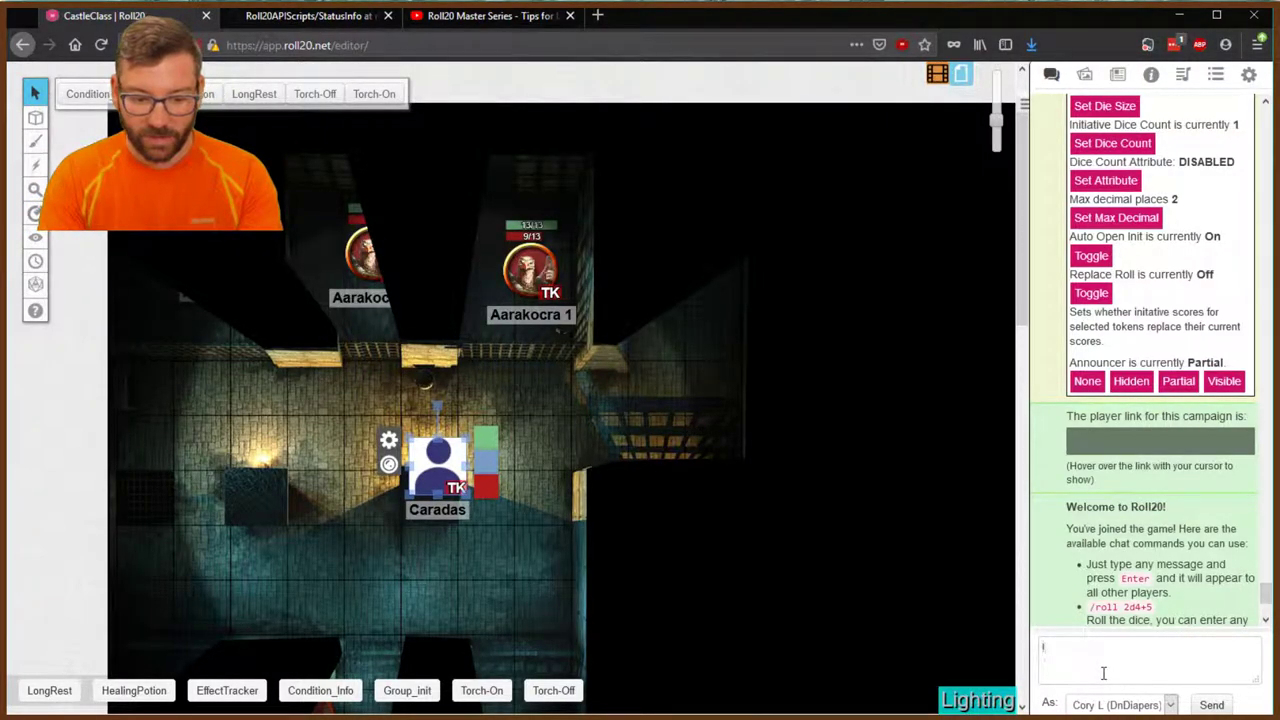
text(!snuff)
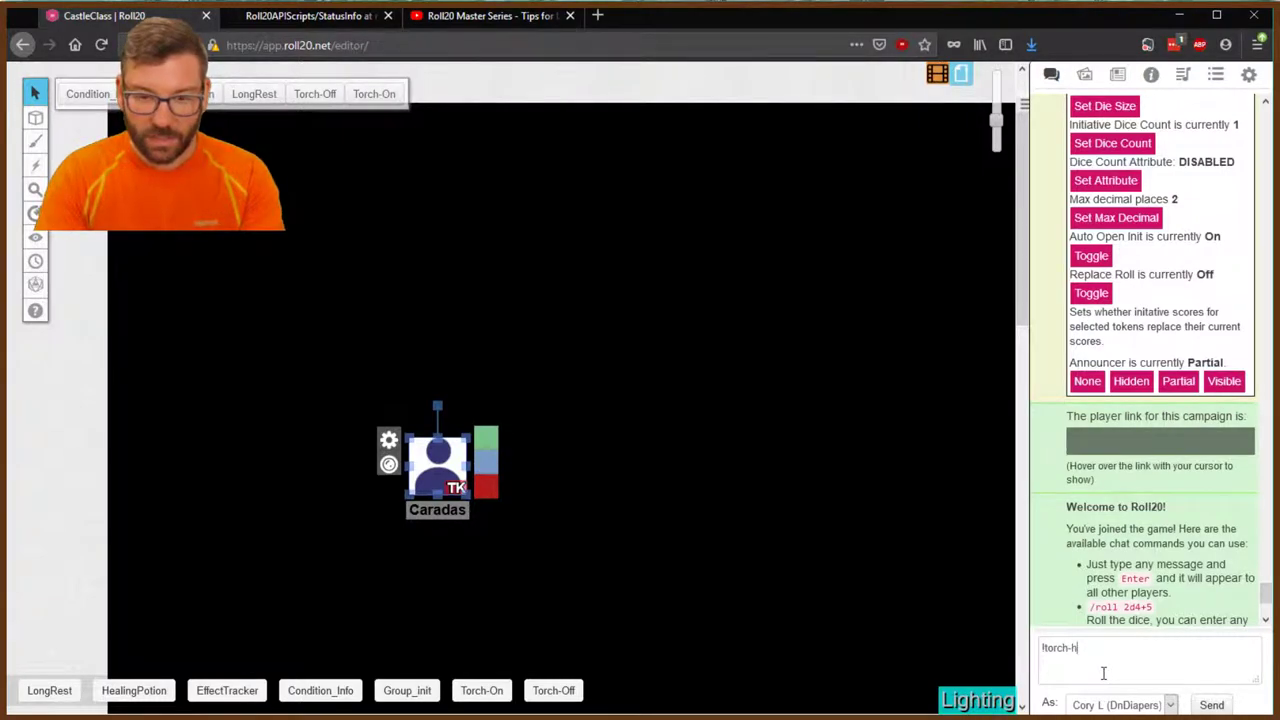
key(Return)
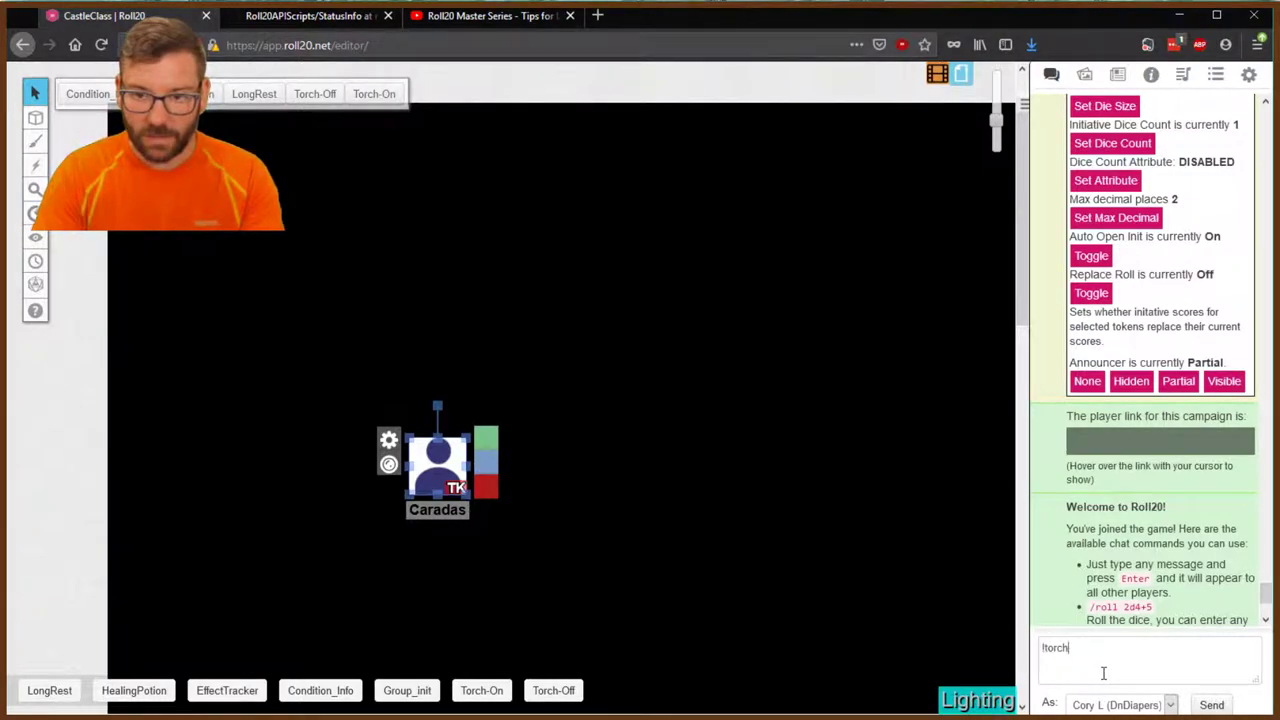
key(Return)
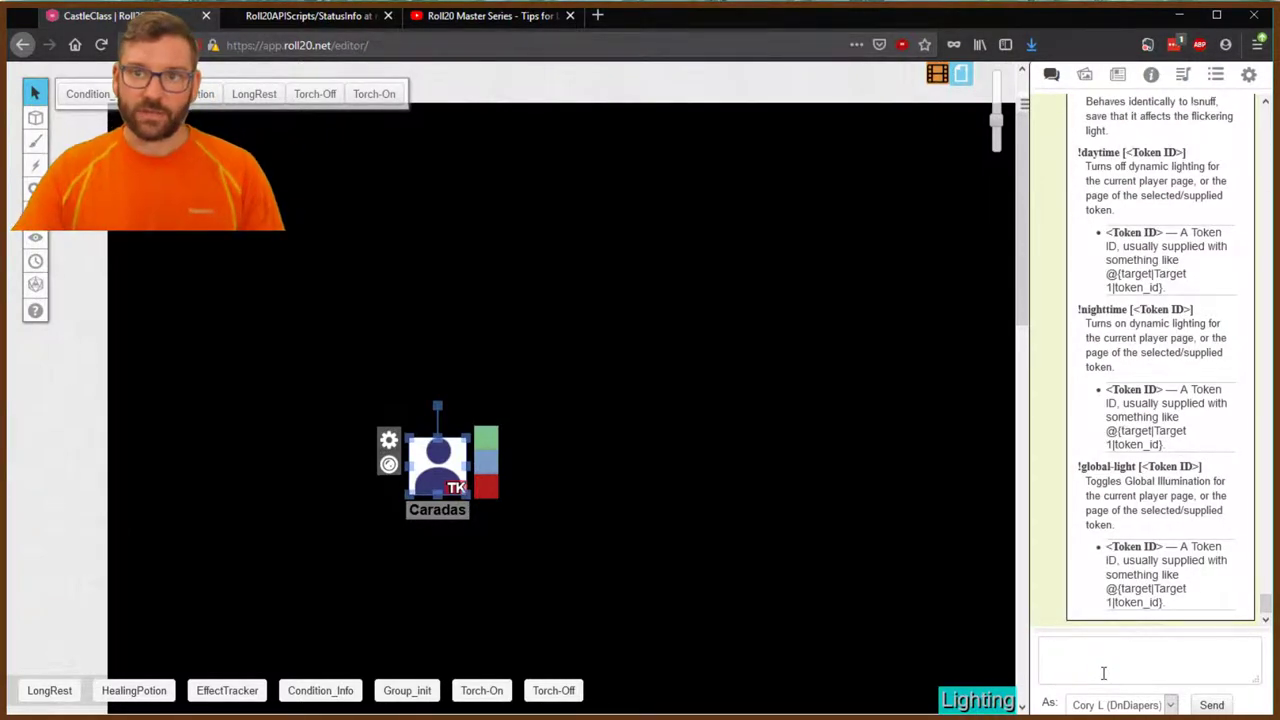
Read through the Torch help for the parameters of !torch and the snuff, flicker, daytime, nighttime and global-light commands
scroll(1194, 395, up, 15)
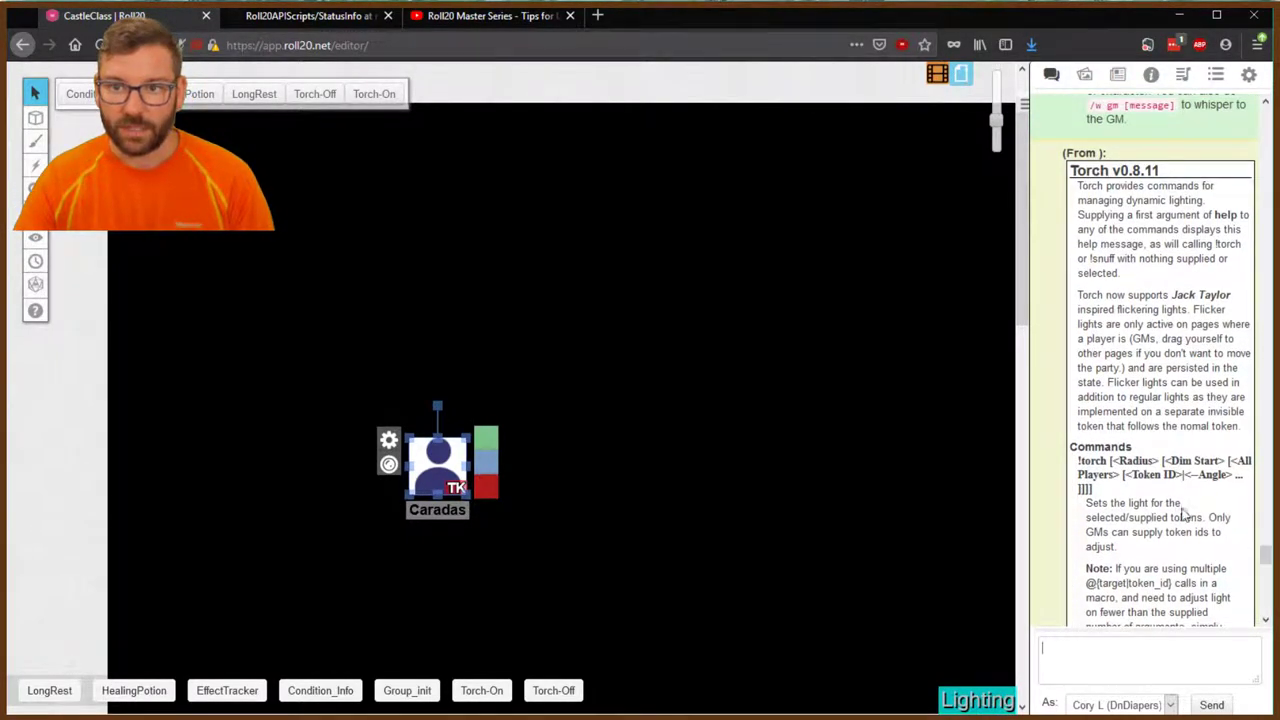
scroll(1204, 417, down, 2)
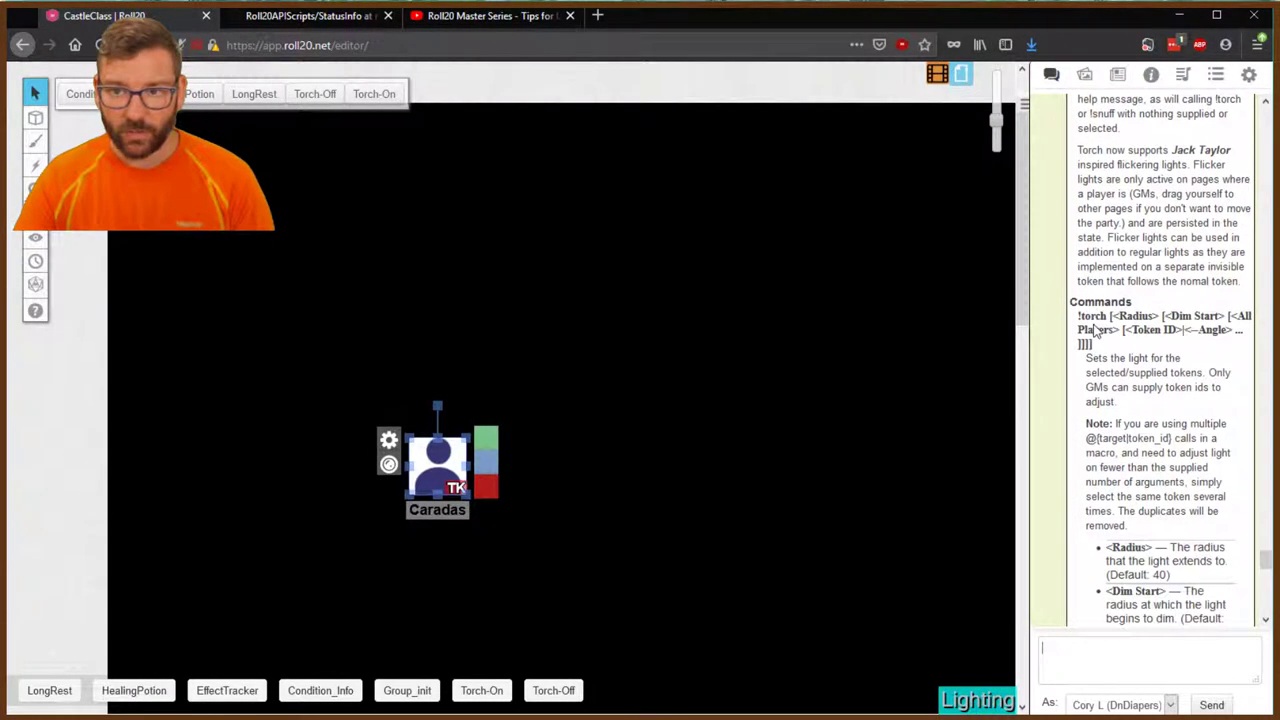
scroll(1190, 398, down, 4)
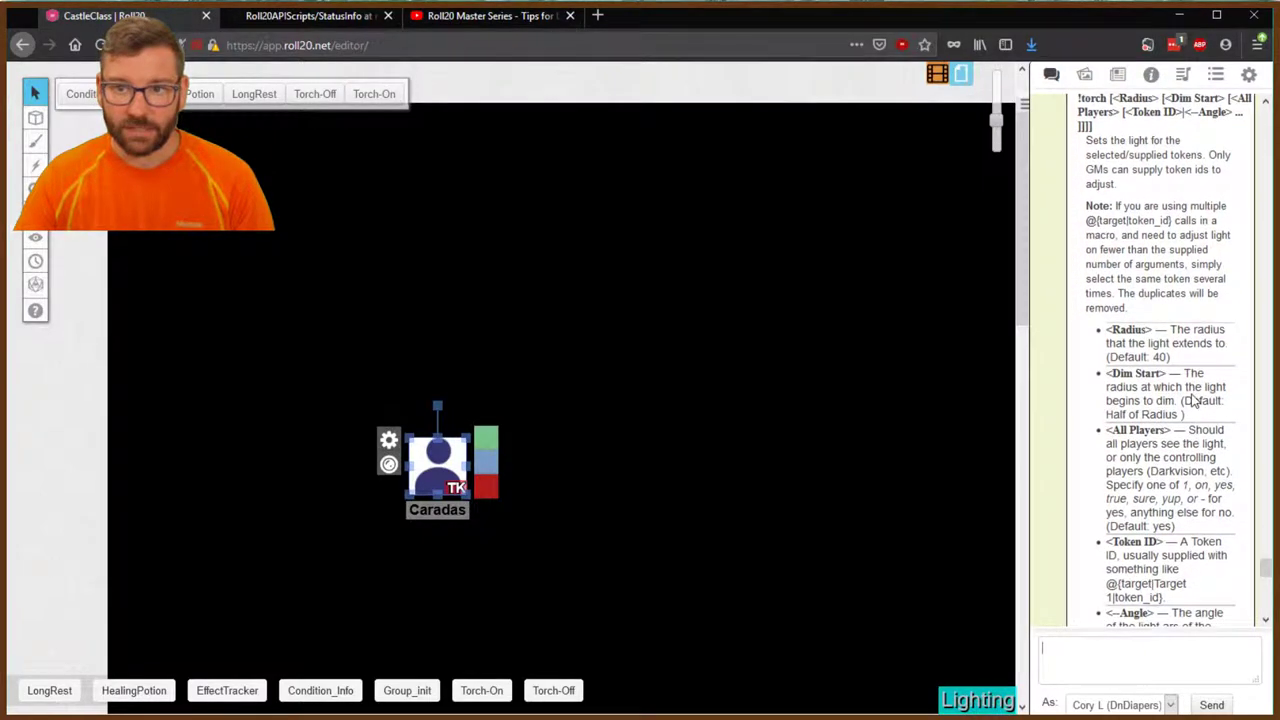
scroll(1190, 398, down, 3)
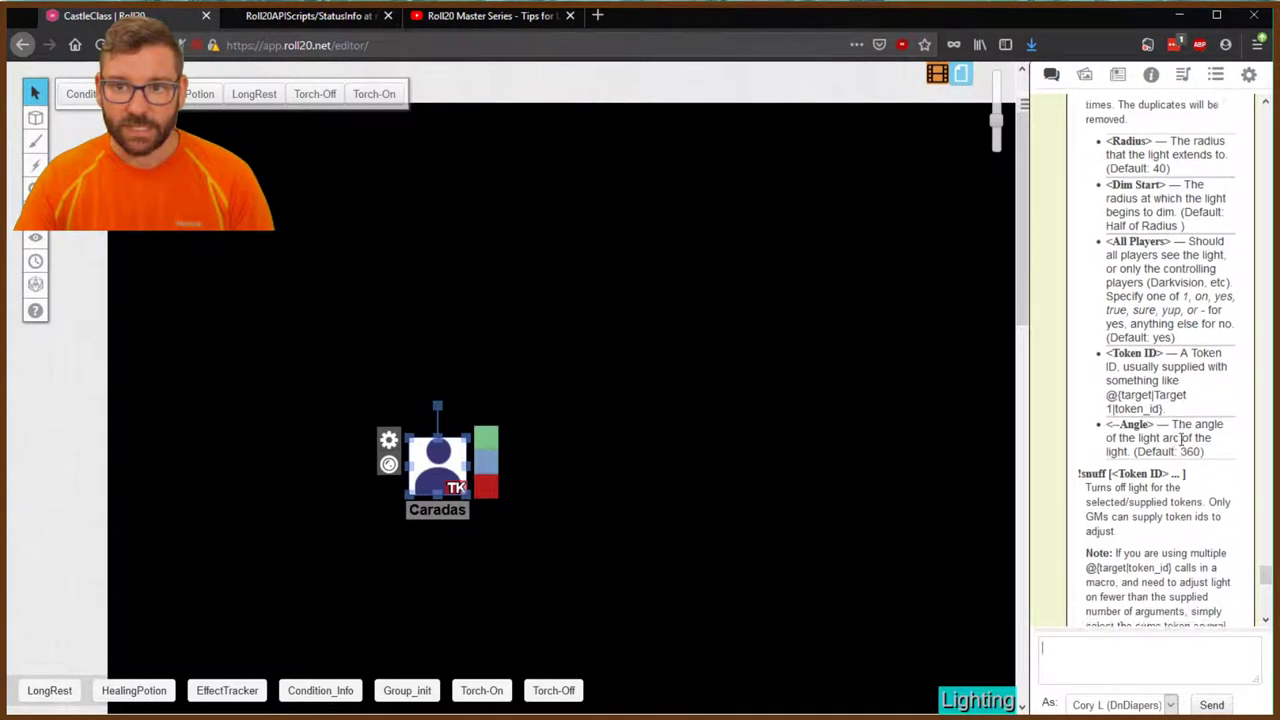
scroll(1182, 440, down, 2)
scroll(1195, 375, down, 2)
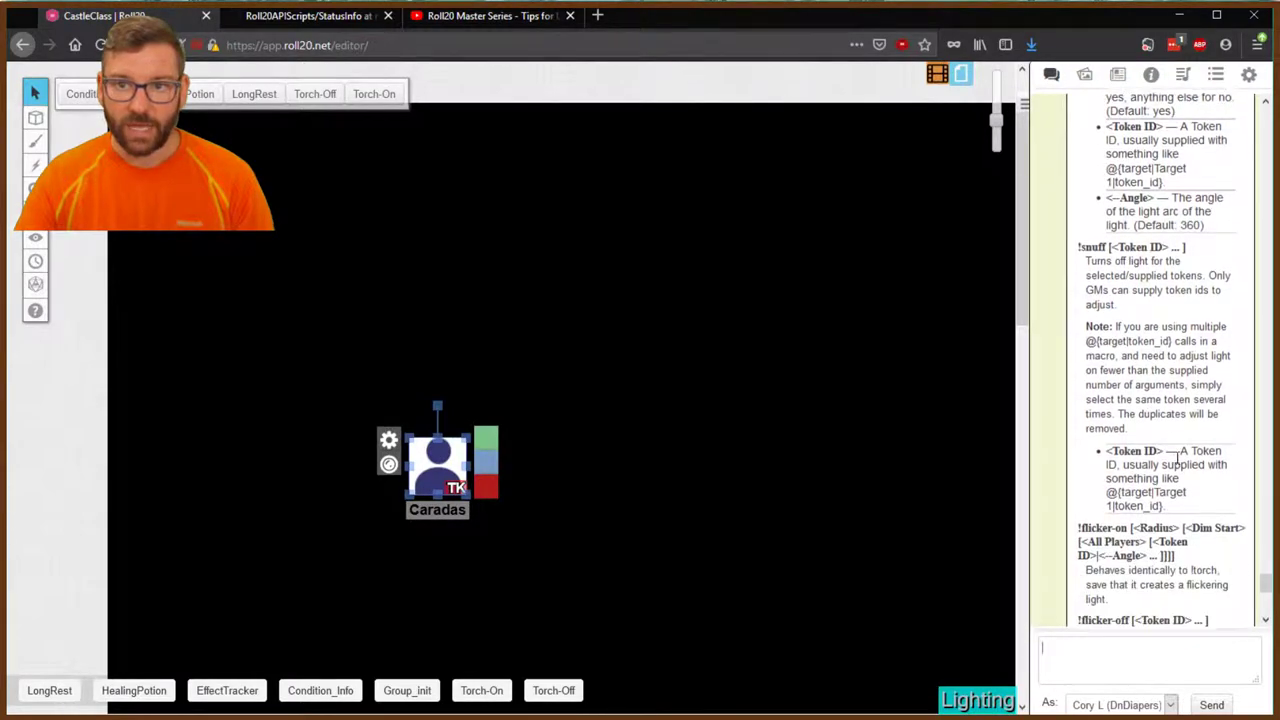
scroll(1180, 460, down, 8)
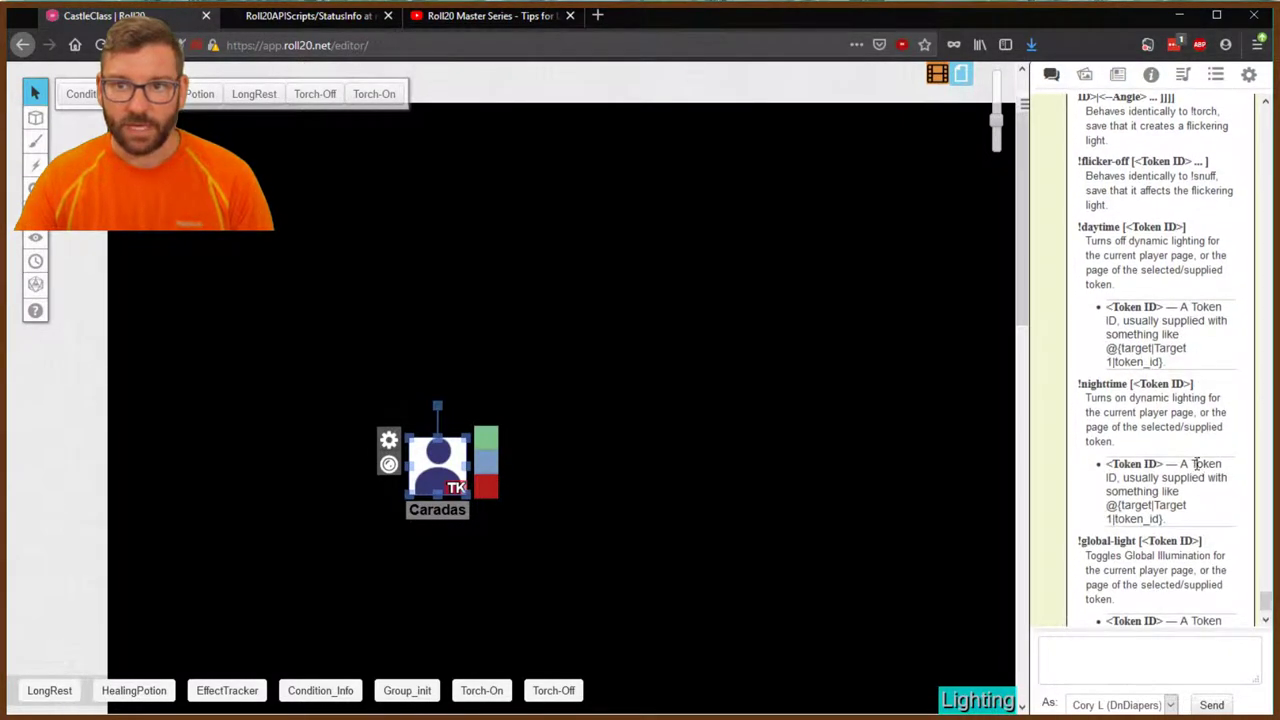
scroll(1185, 430, up, 3)
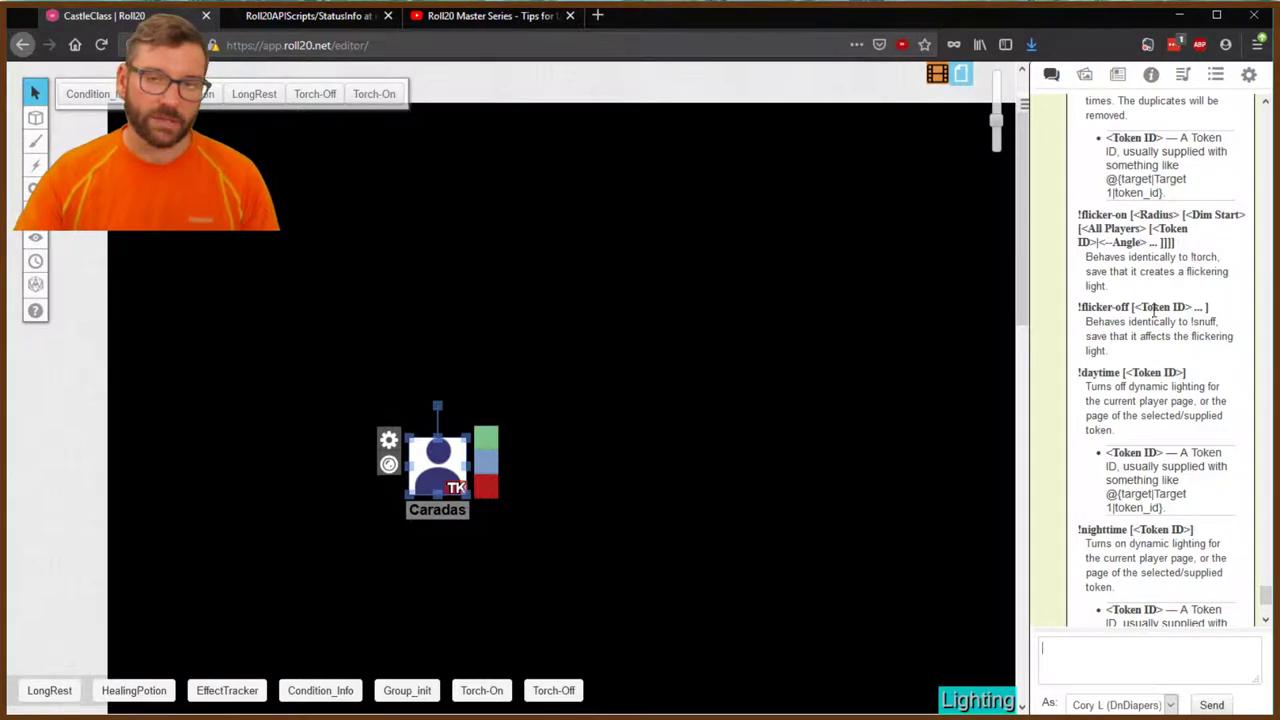
scroll(1194, 526, down, 4)
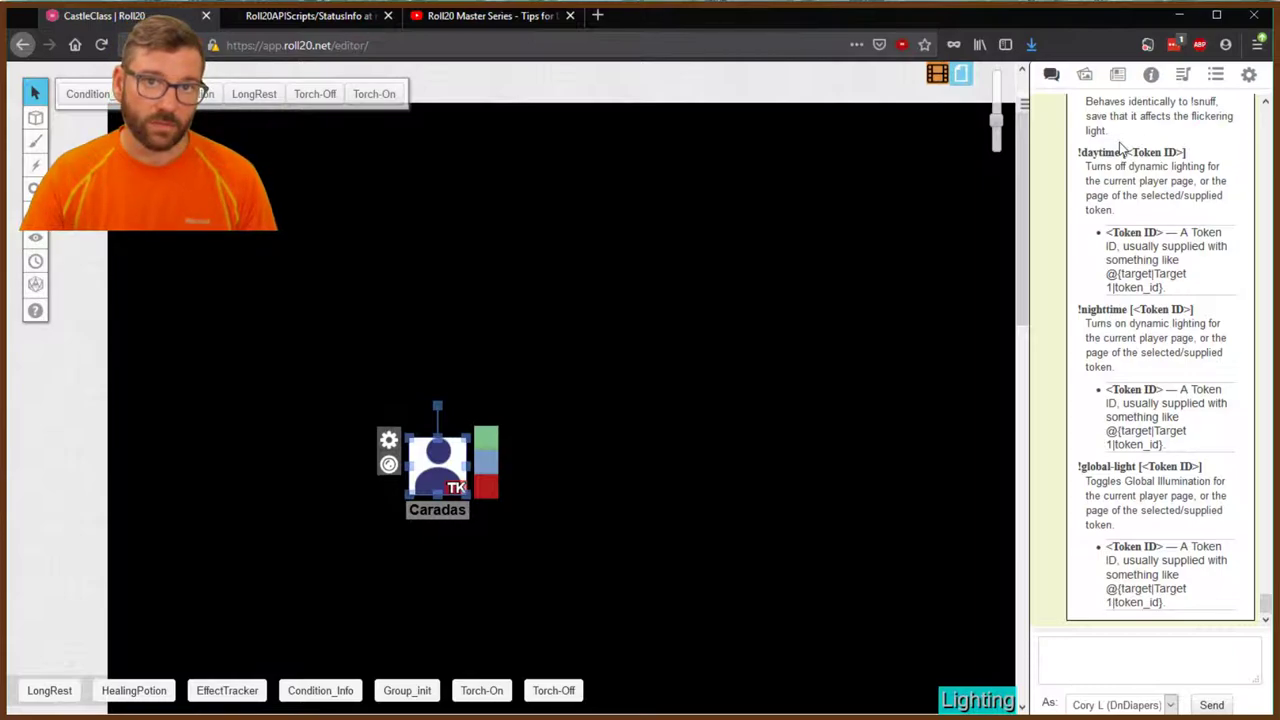
Light the Caradas token with Torch-On and move it to the southeast part of the upper pit
click(495, 700)
drag(450, 468, 847, 318)
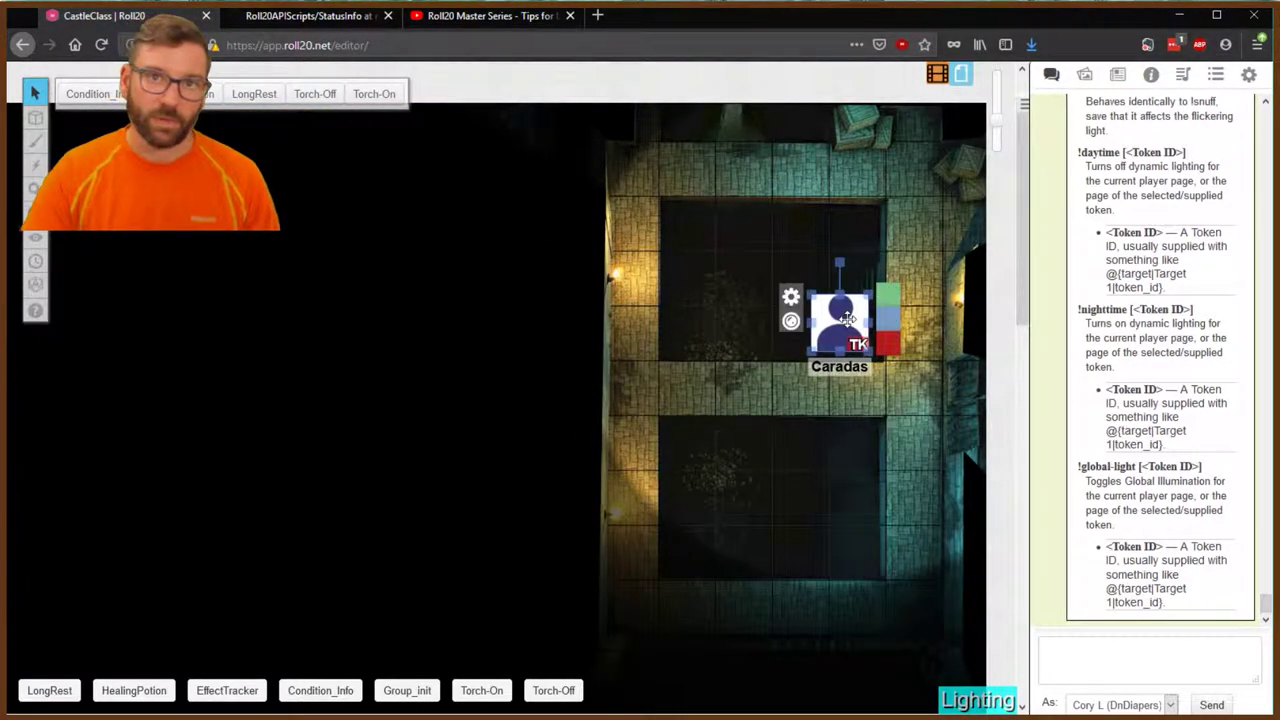